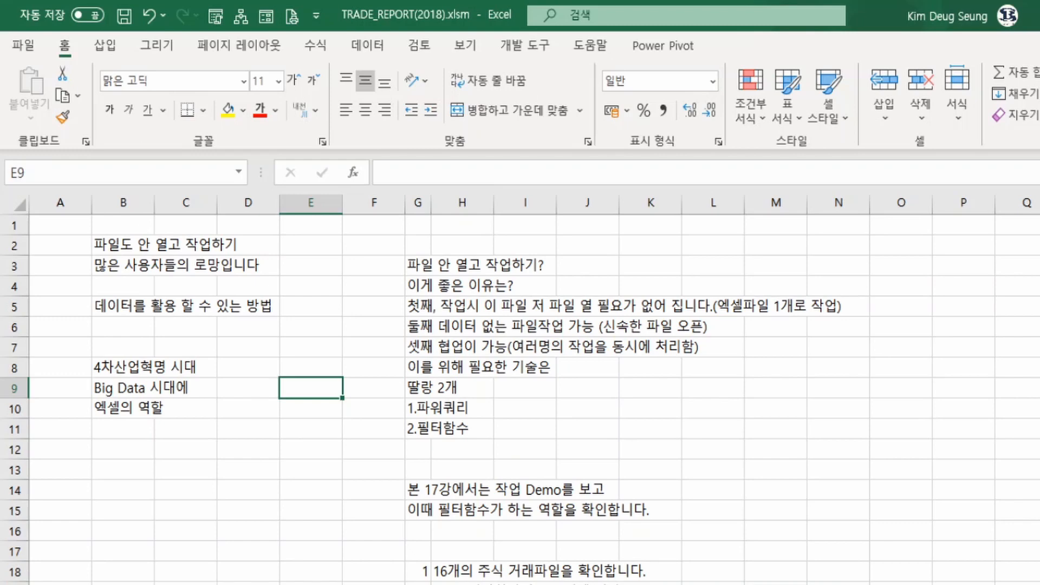
# Go to the worksheet with the green-header travel table and examine its headers and empty data row
pyautogui.hotkey('ctrl', 'pagedown')
pyautogui.click(200, 295)
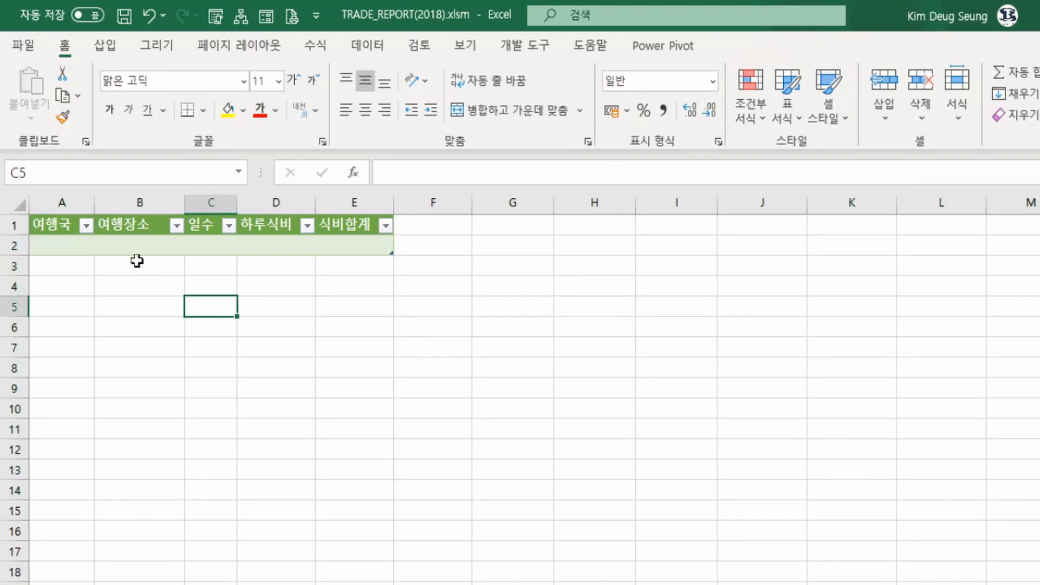
pyautogui.moveTo(57, 223); pyautogui.dragTo(346, 249)
pyautogui.moveTo(74, 225); pyautogui.dragTo(339, 247)
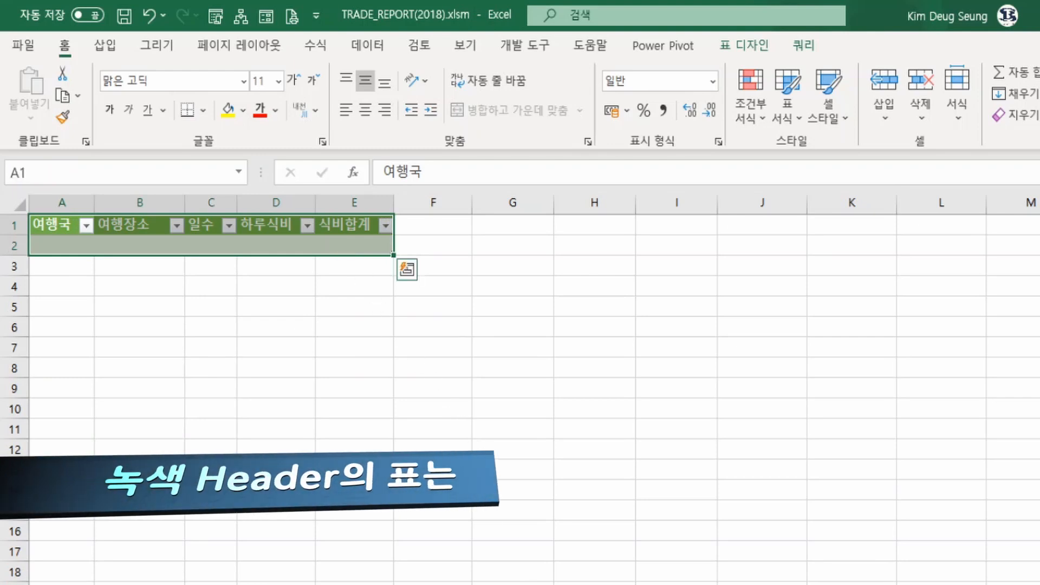
pyautogui.click(216, 367)
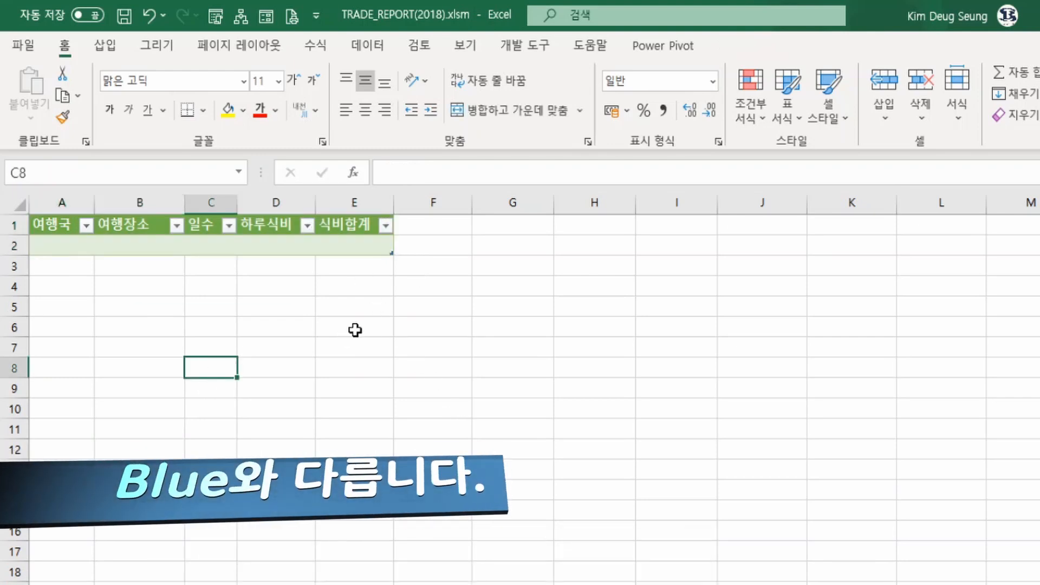
pyautogui.click(355, 330)
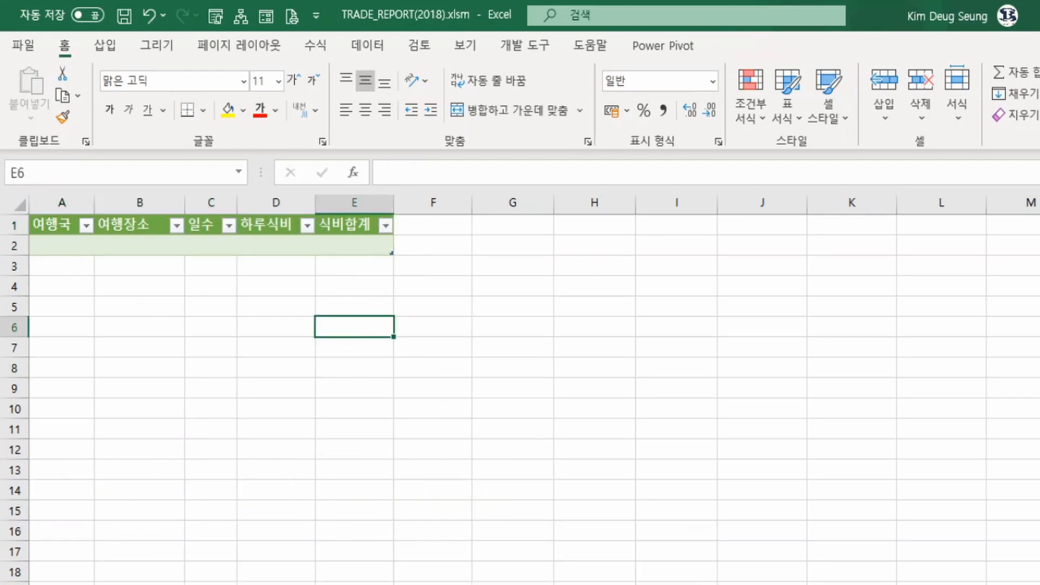
# Switch to File Explorer and copy CANADA.xlsx from the 원본\국가 folder into the DEMO_DATA folder
pyautogui.click(435, 584)
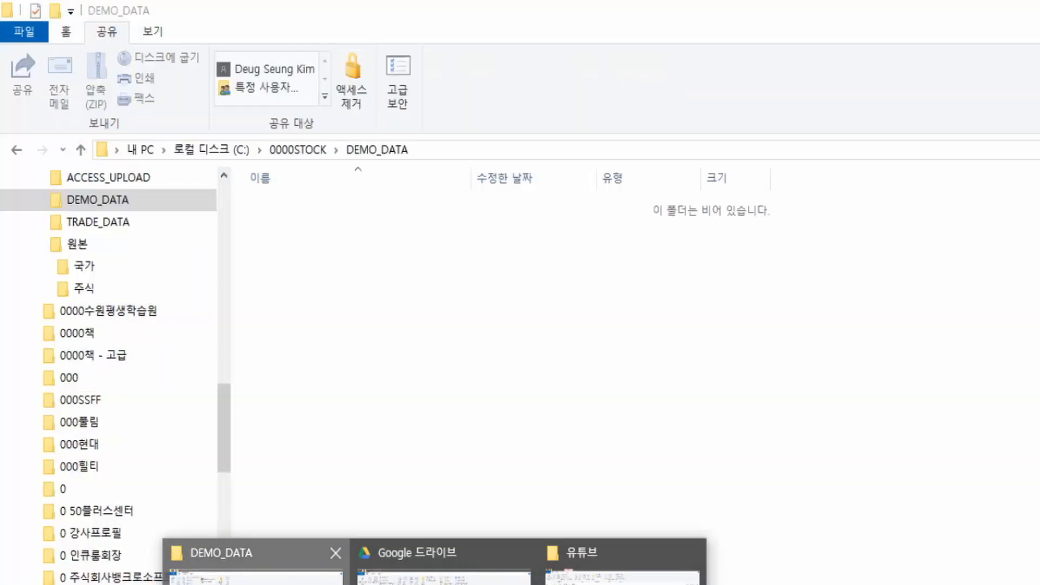
pyautogui.click(255, 563)
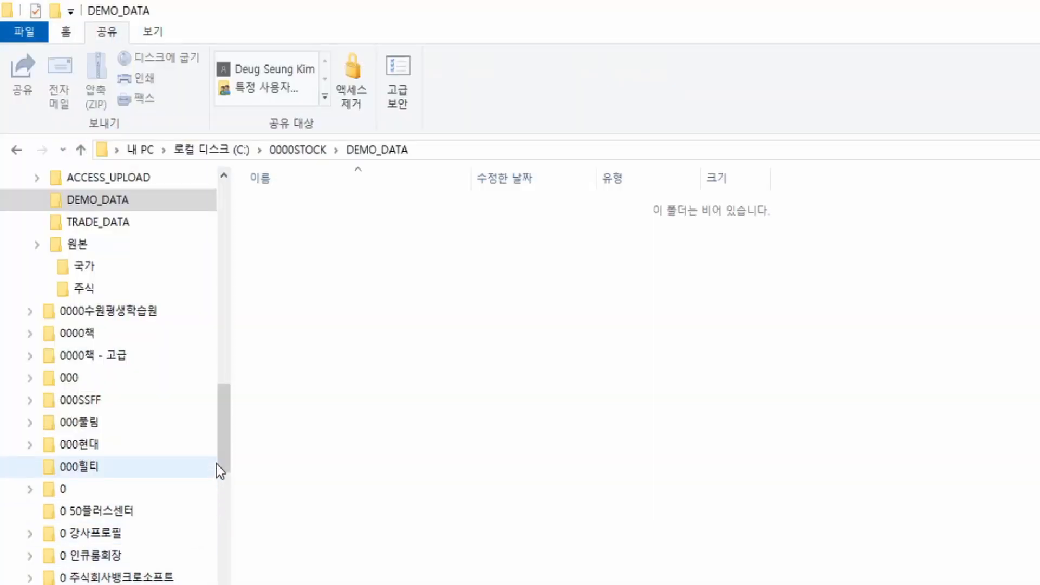
pyautogui.click(86, 271)
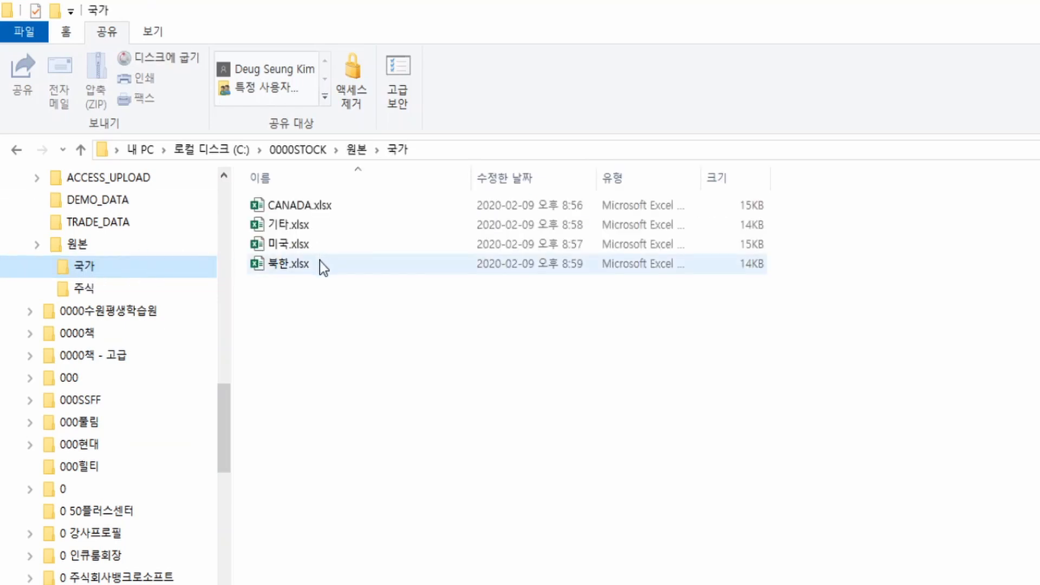
pyautogui.click(330, 210)
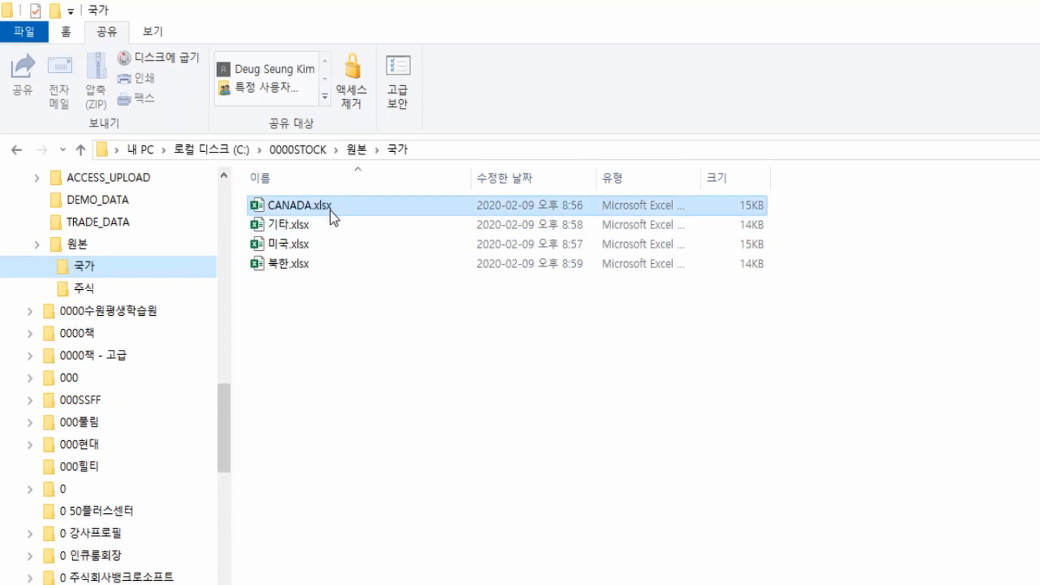
pyautogui.doubleClick(330, 211)
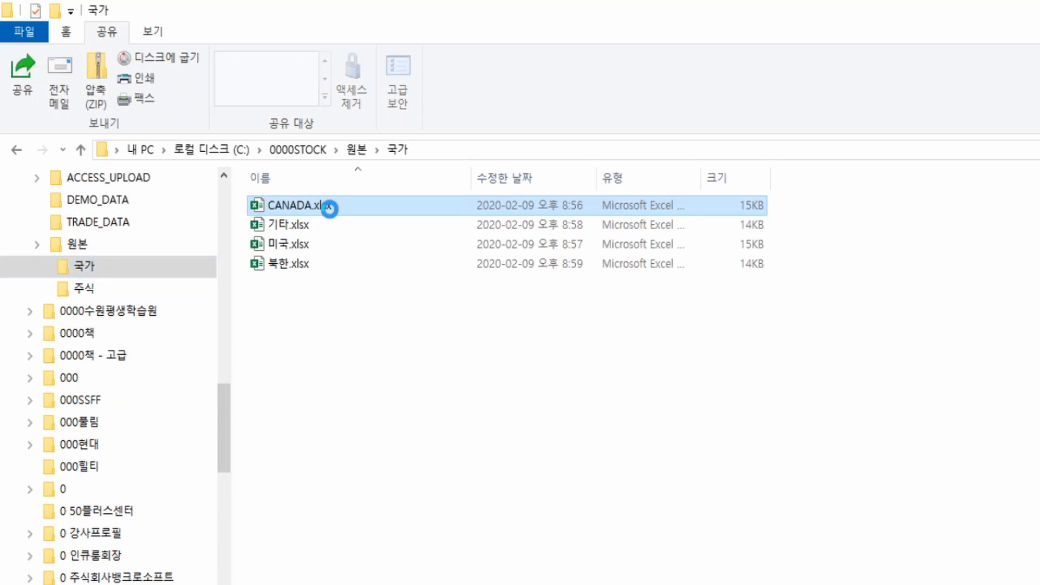
pyautogui.rightClick(329, 210)
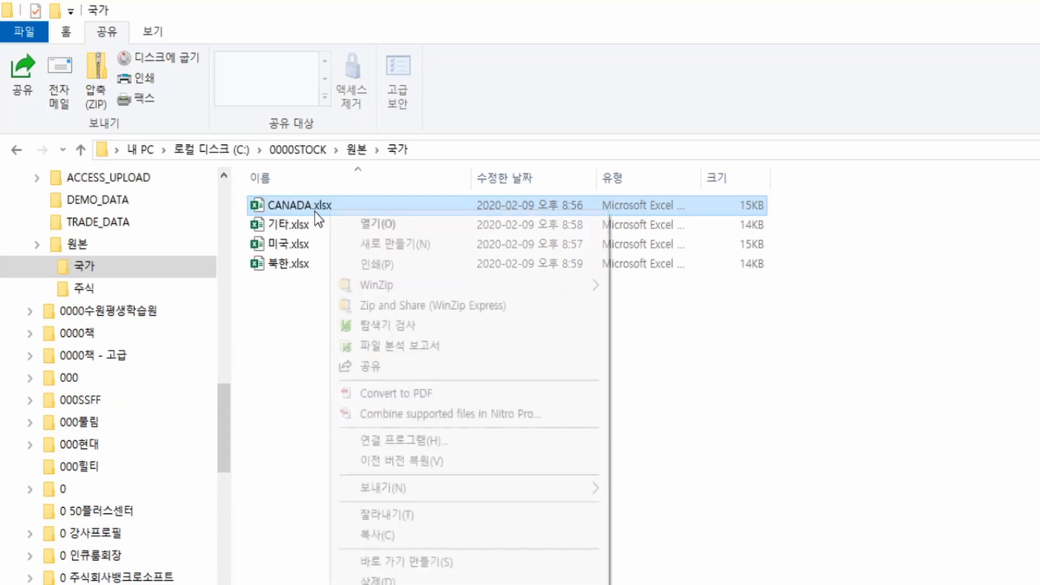
pyautogui.click(382, 533)
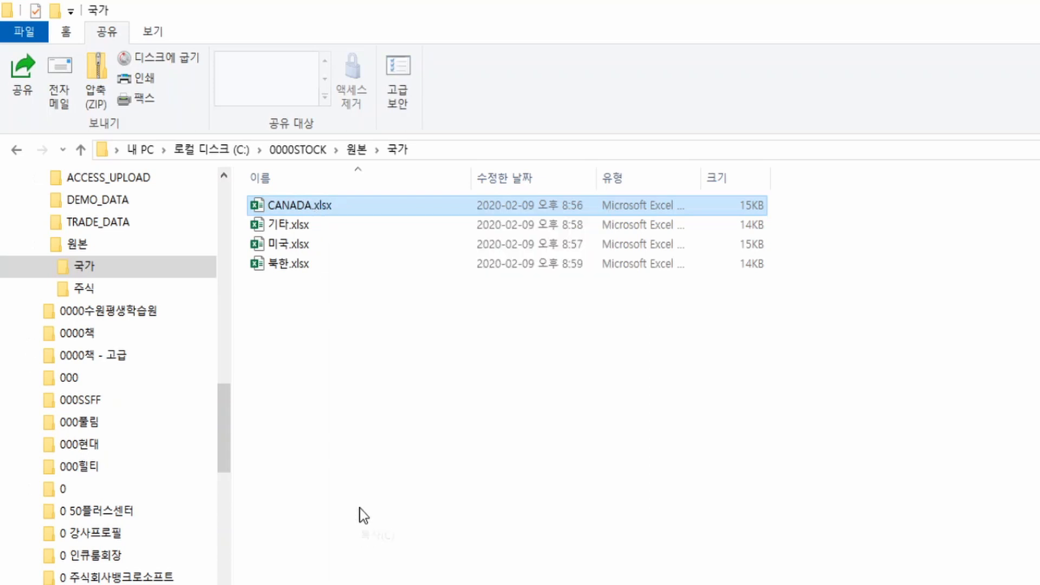
pyautogui.click(116, 204)
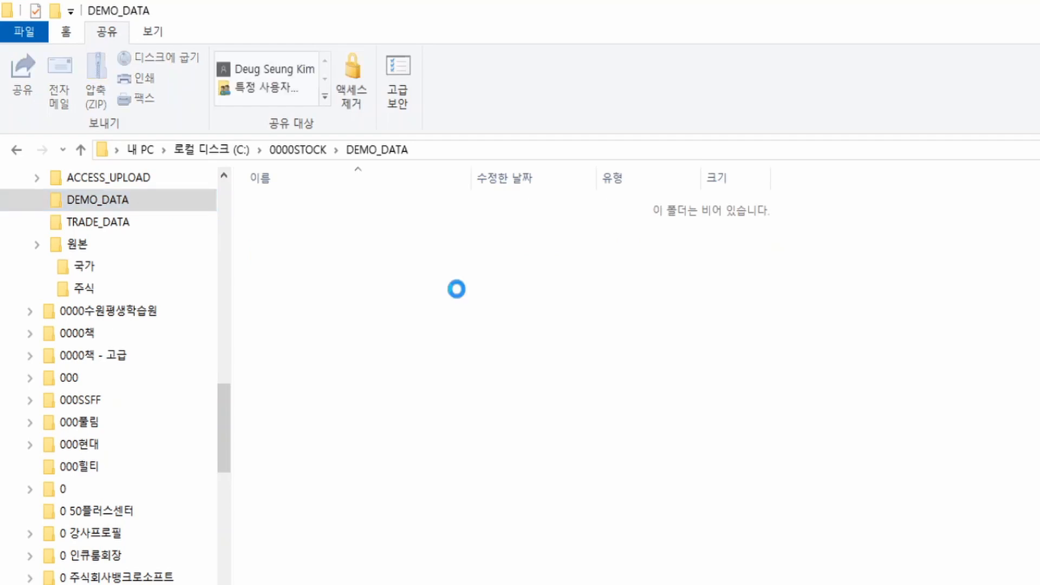
pyautogui.rightClick(457, 289)
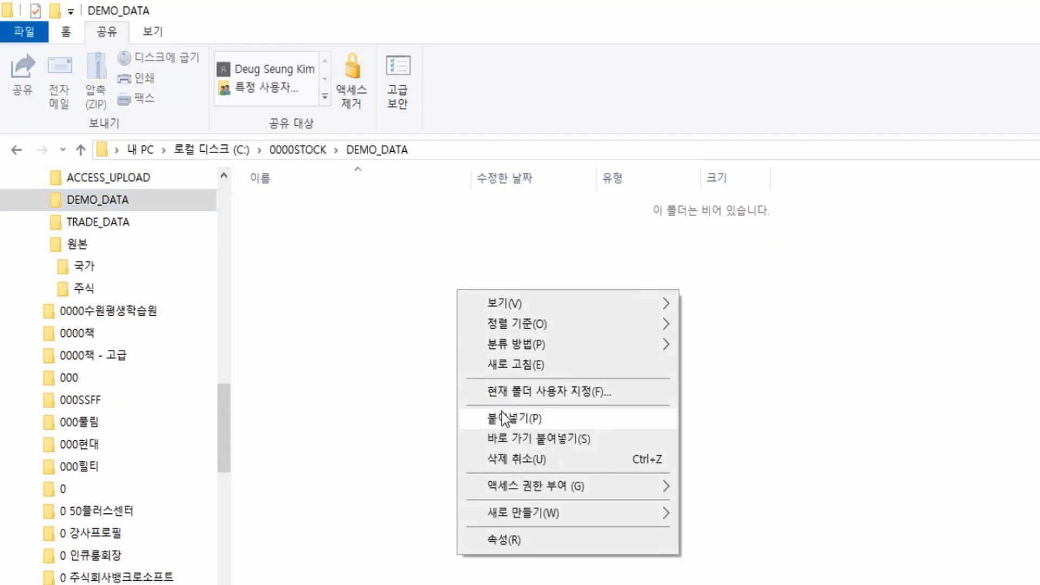
pyautogui.click(504, 419)
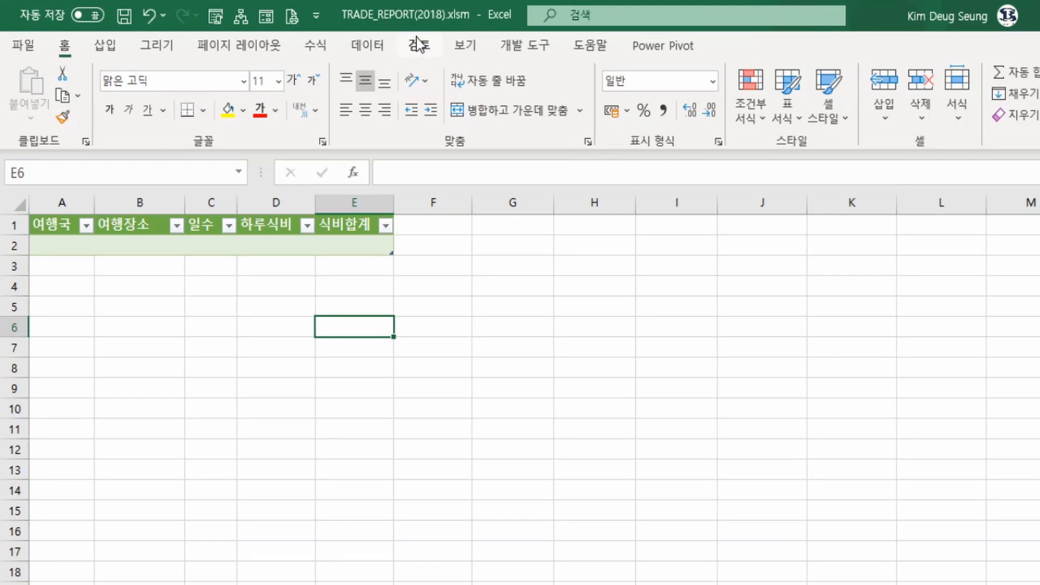
# Check the travel table's empty row in TRADE_REPORT(2018).xlsm, and open CANADA.xlsx from the DEMO_DATA folder
pyautogui.moveTo(82, 248); pyautogui.dragTo(326, 246)
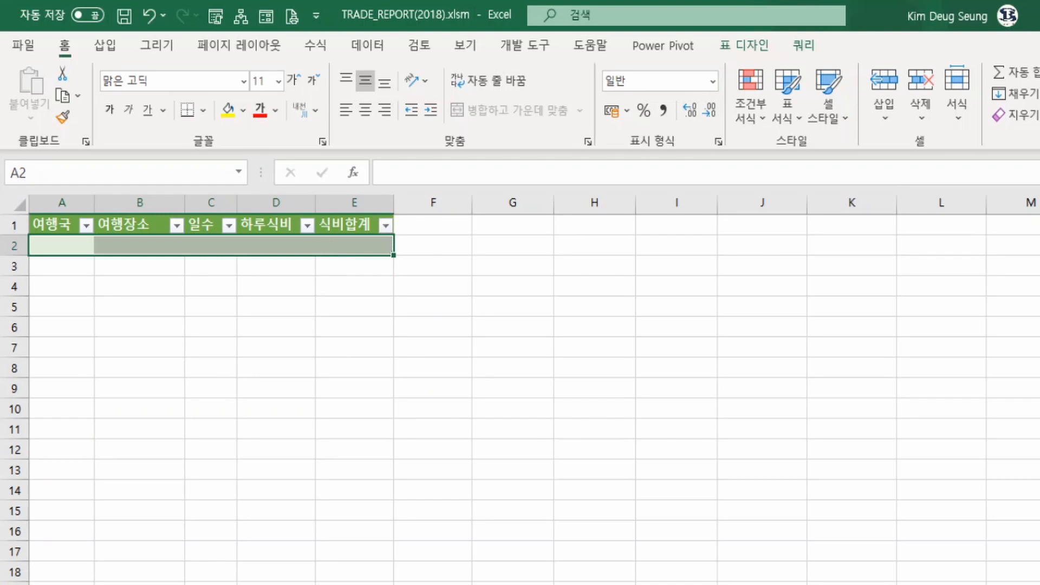
pyautogui.click(438, 584)
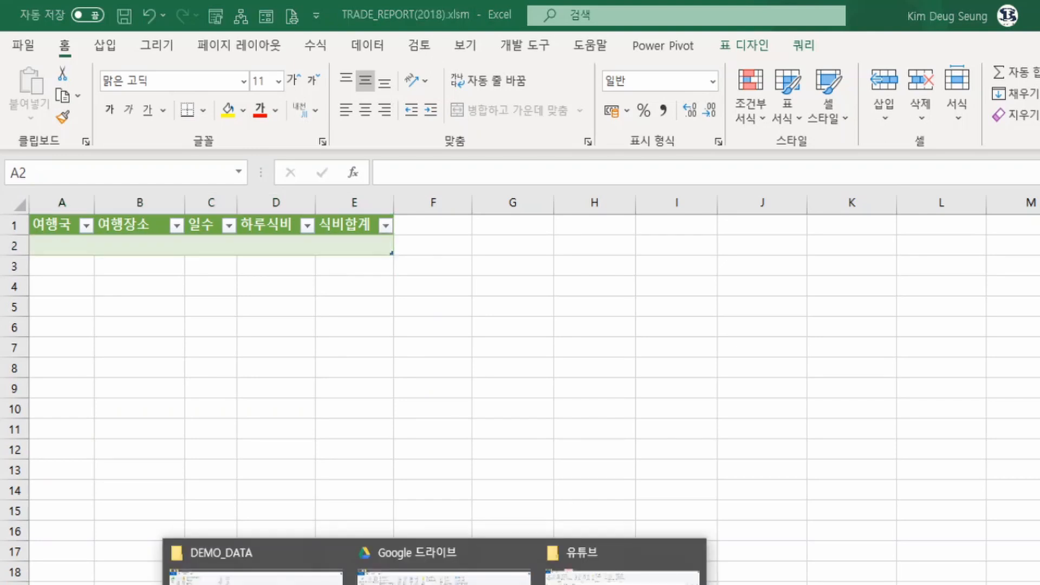
pyautogui.click(252, 575)
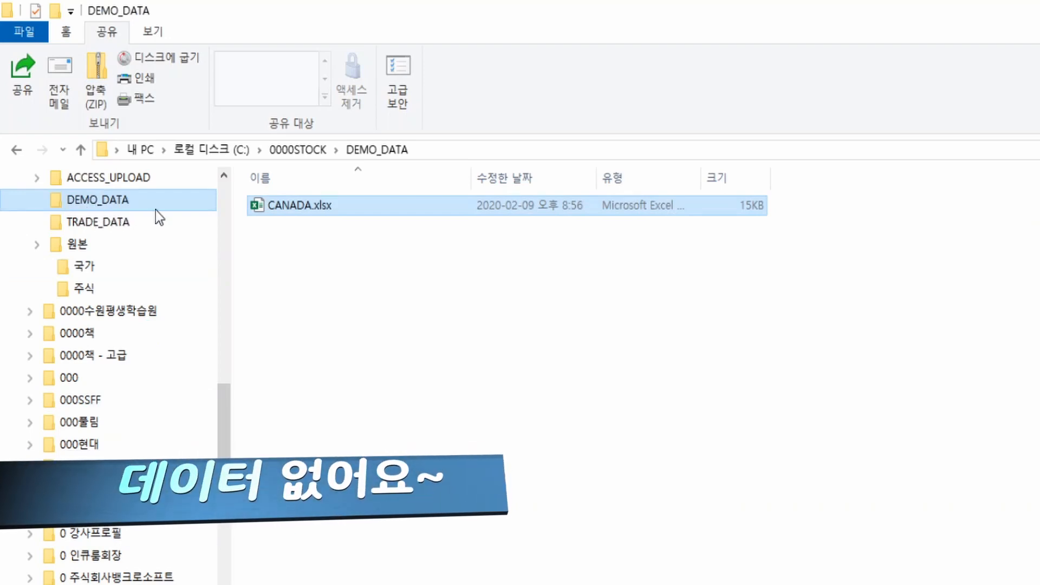
pyautogui.click(299, 209)
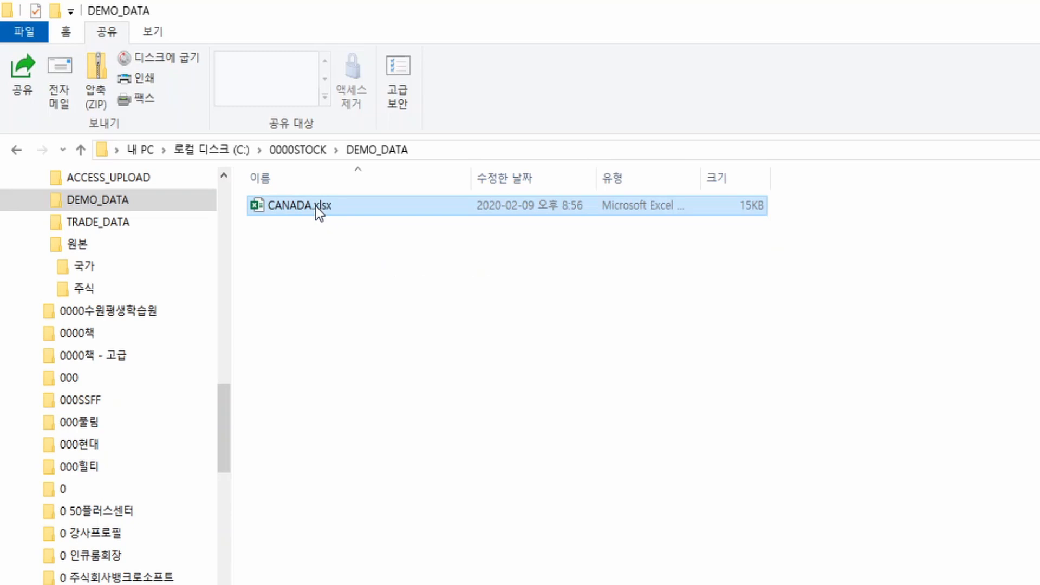
pyautogui.click(315, 205)
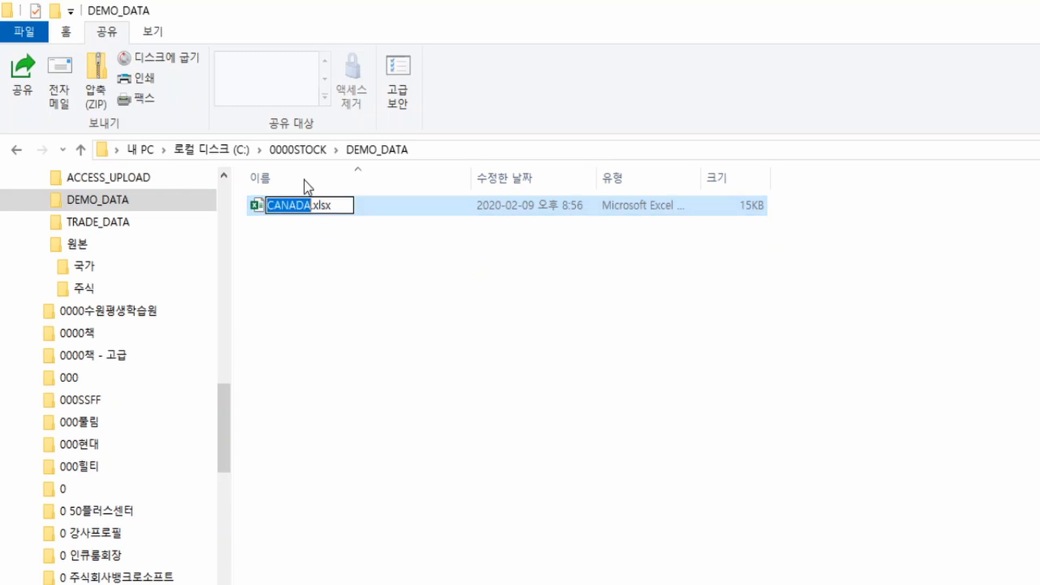
pyautogui.press('Right')
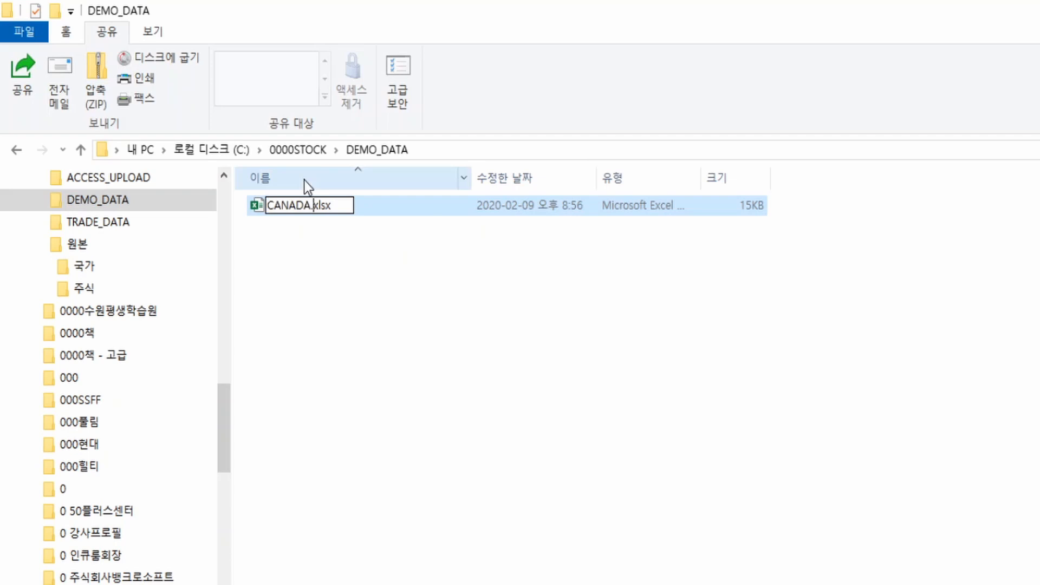
pyautogui.click(262, 210)
pyautogui.doubleClick(262, 210)
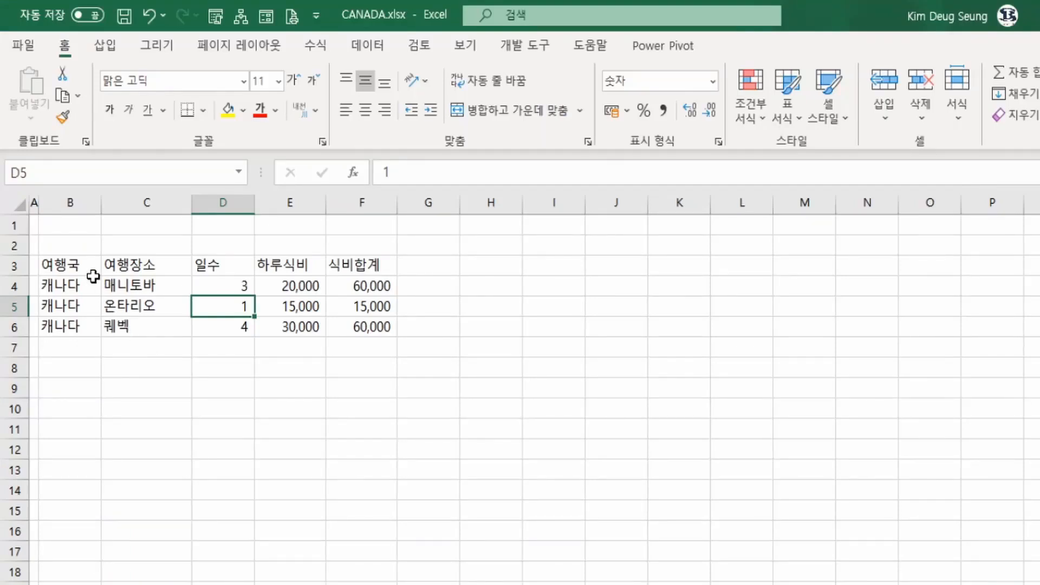
# Examine the headers and travel records in B3:F6 of CANADA.xlsx, and return to TRADE_REPORT(2018).xlsm
pyautogui.moveTo(93, 275); pyautogui.dragTo(347, 265)
pyautogui.click(74, 288)
pyautogui.moveTo(124, 291); pyautogui.dragTo(352, 332)
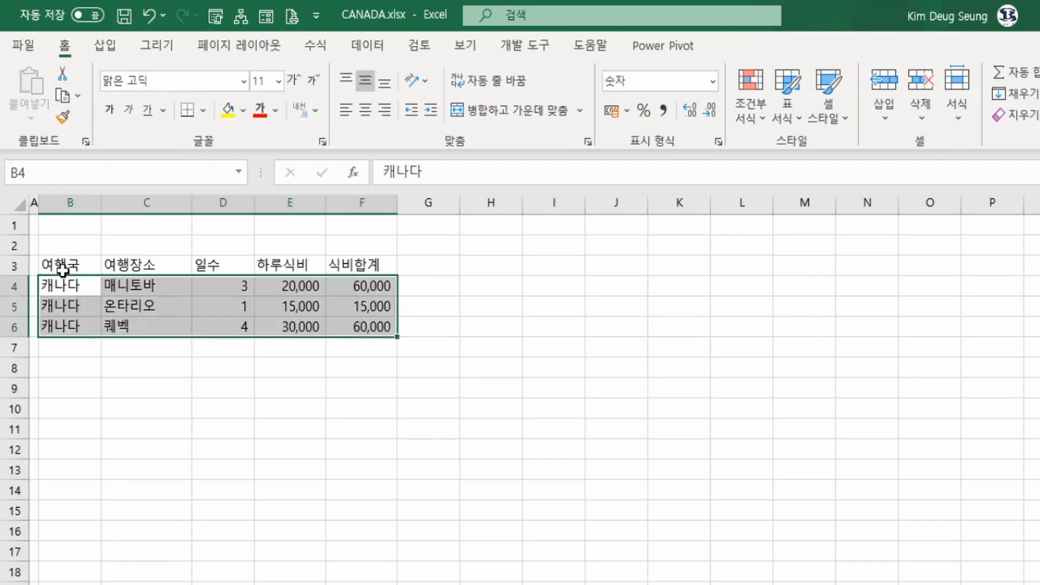
pyautogui.moveTo(63, 270); pyautogui.dragTo(347, 321)
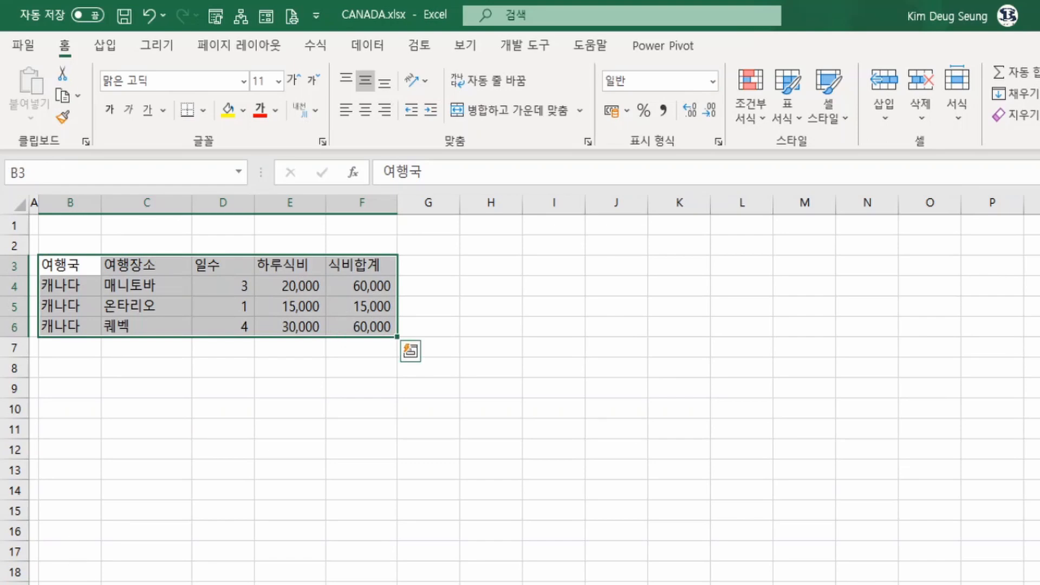
pyautogui.hotkey('ctrl', 't')
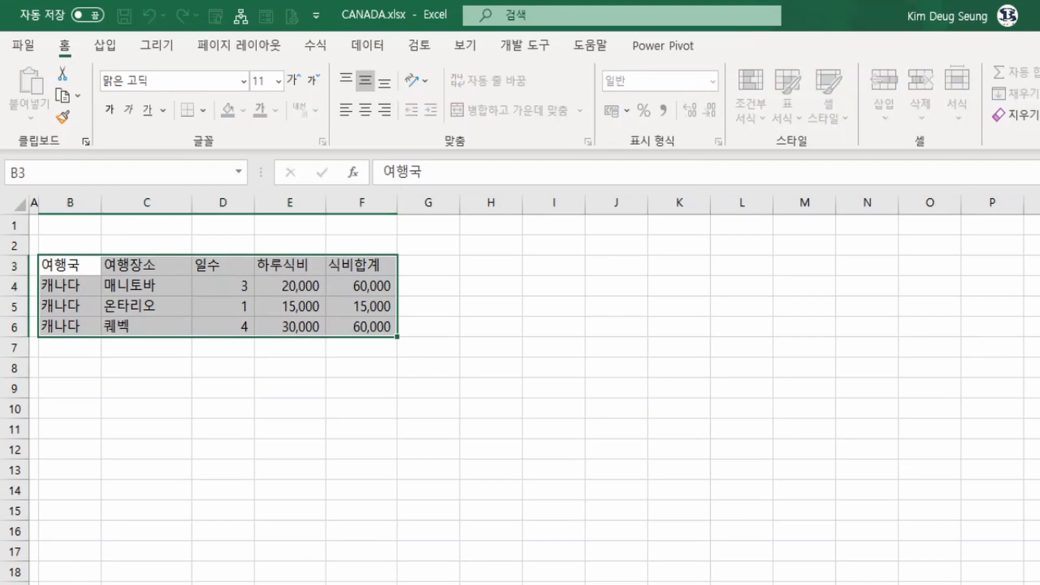
pyautogui.click(401, 506)
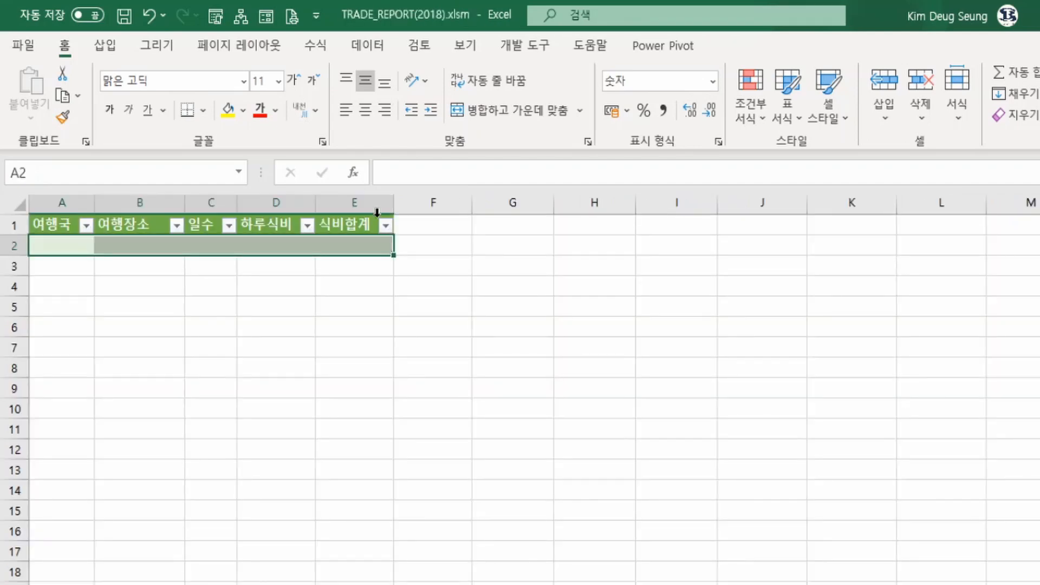
# Refresh the green-header travel table to load the records from the DEMO_DATA folder
pyautogui.rightClick(263, 250)
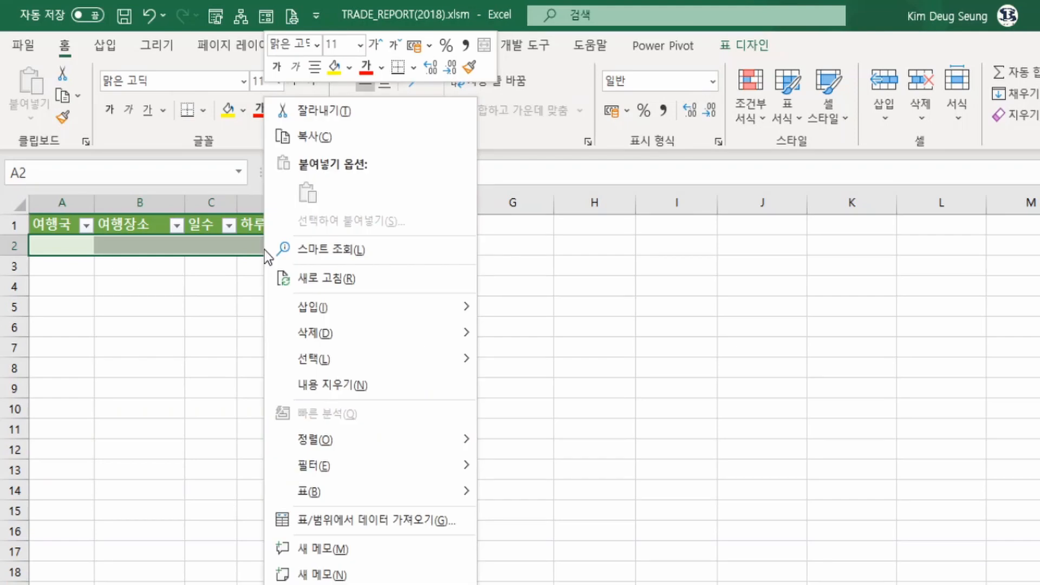
pyautogui.click(356, 285)
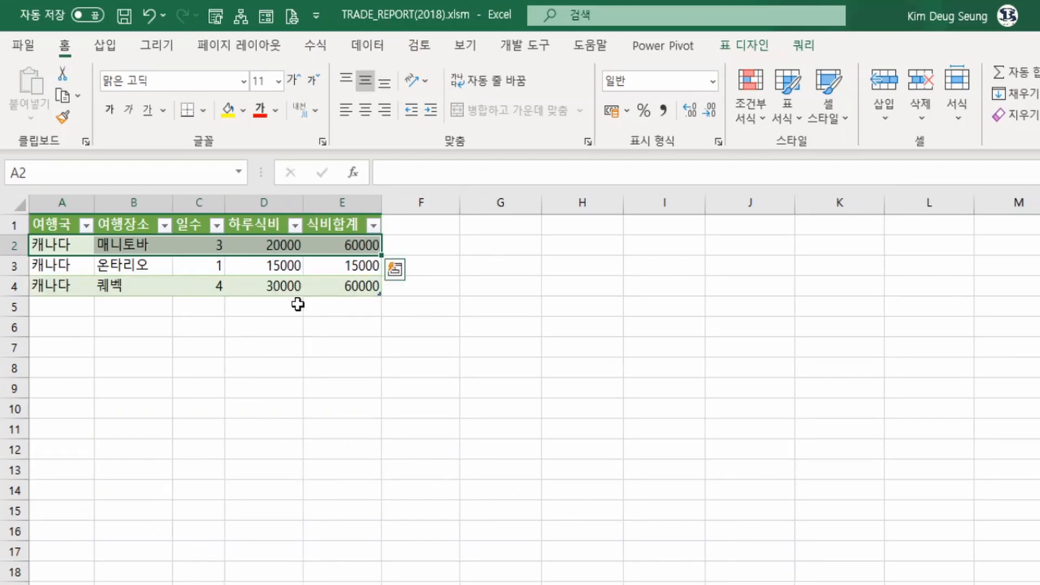
pyautogui.click(355, 283)
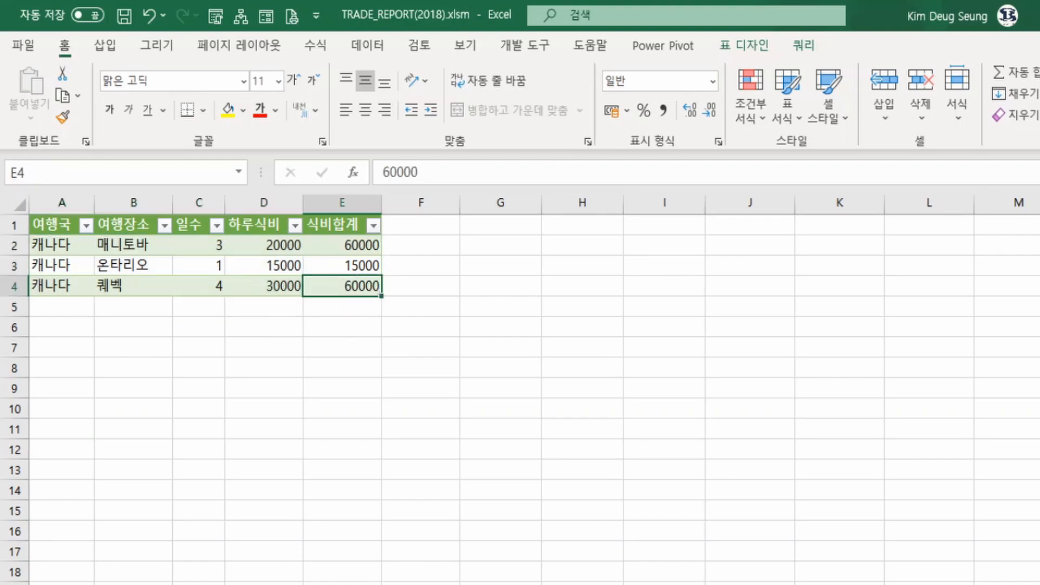
# Switch to File Explorer and copy 북한.xlsx from the 원본\국가 folder into the DEMO_DATA folder
pyautogui.click(435, 584)
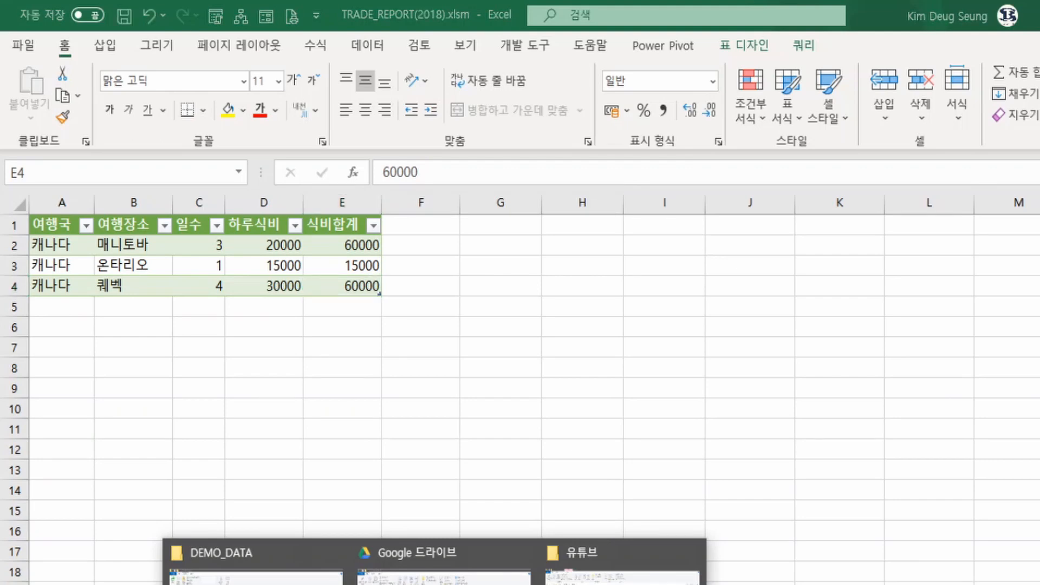
pyautogui.click(255, 569)
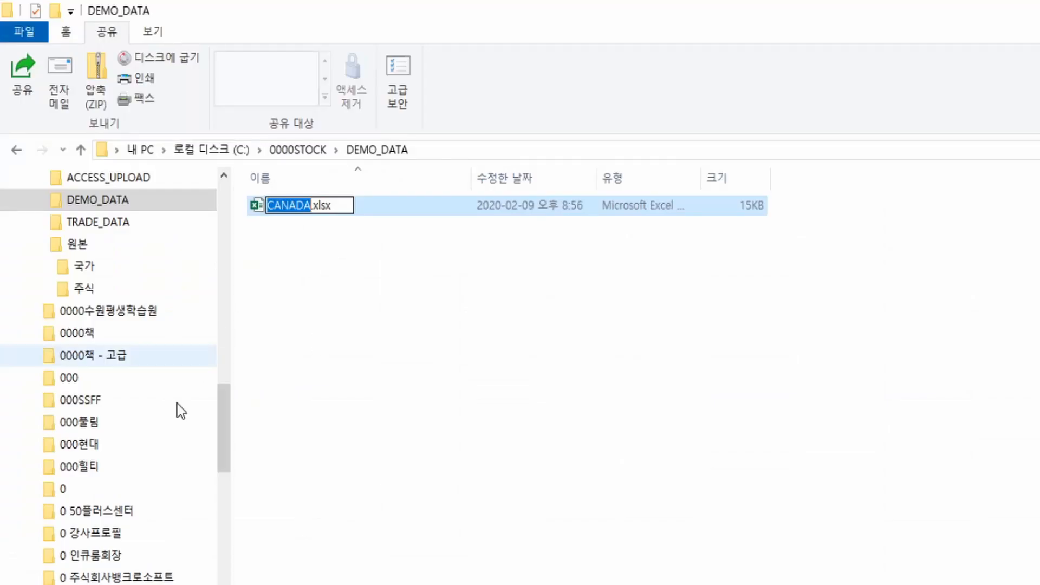
pyautogui.click(84, 266)
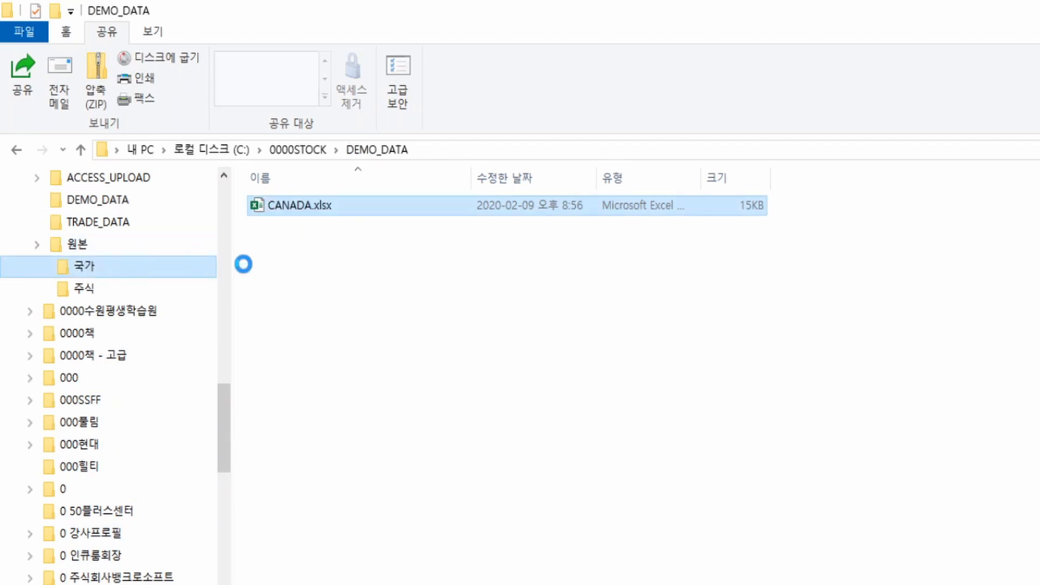
pyautogui.click(279, 243)
pyautogui.click(287, 266)
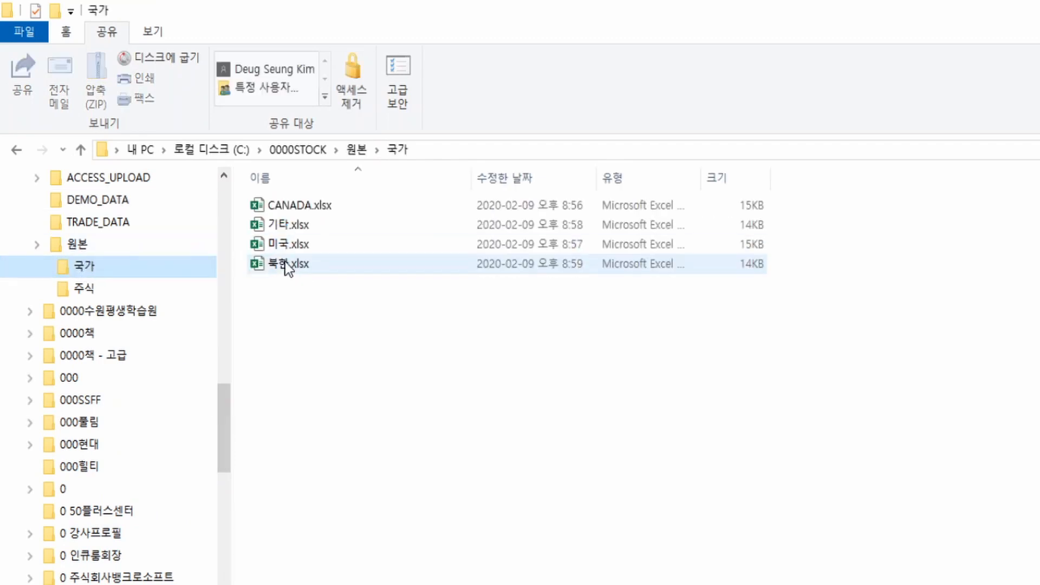
pyautogui.click(285, 265)
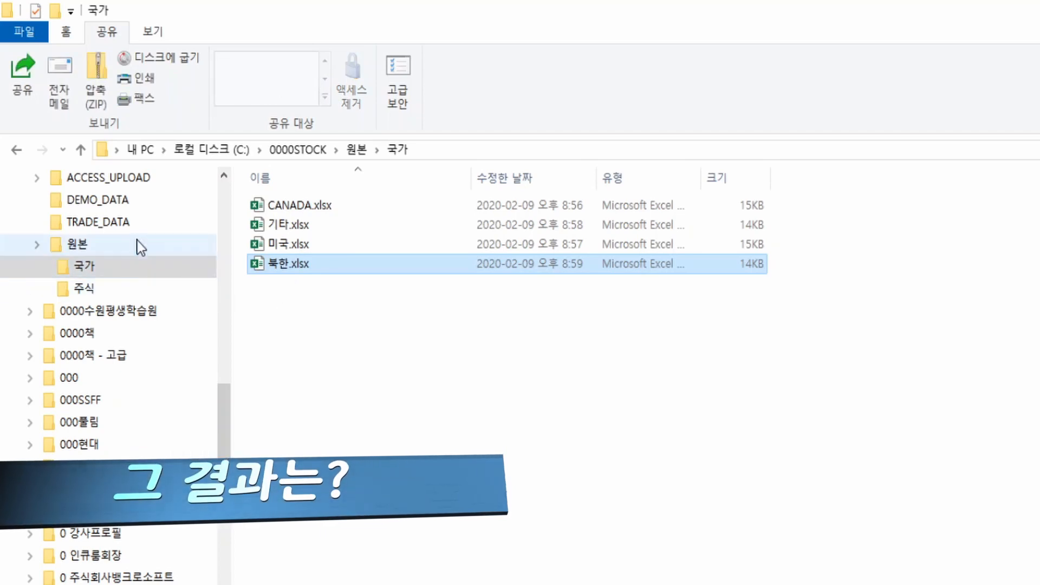
pyautogui.click(123, 202)
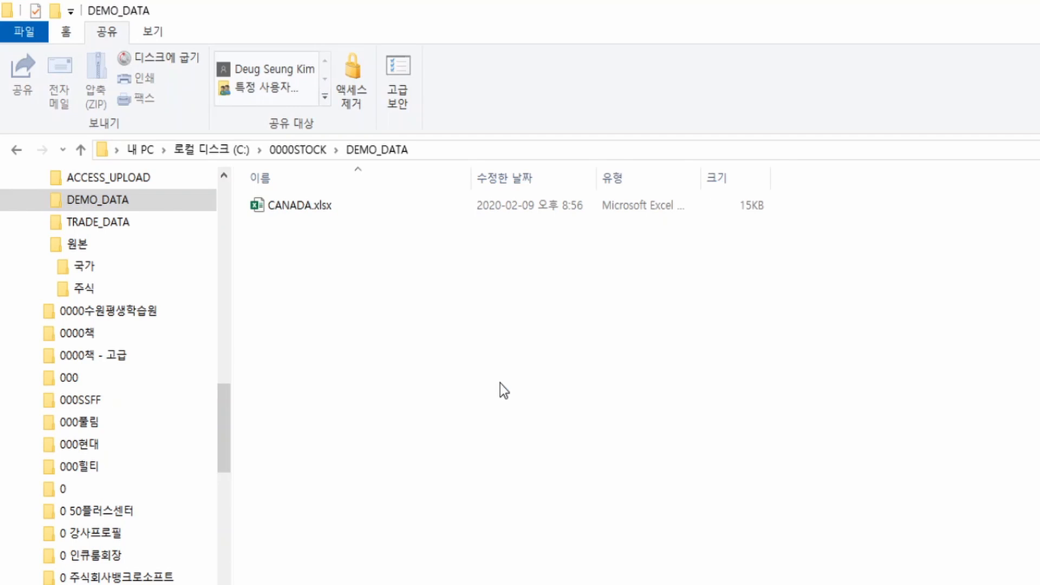
pyautogui.hotkey('ctrl', 'v')
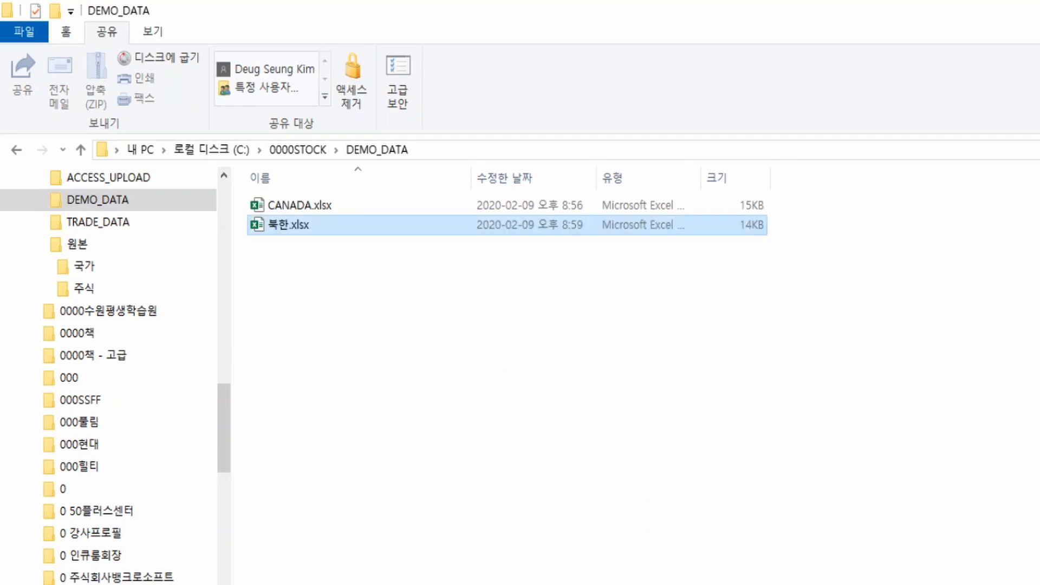
# Return to TRADE_REPORT(2018).xlsm, refresh the travel table to add the 북한.xlsx records, and select the records in A2:E8
pyautogui.click(804, 583)
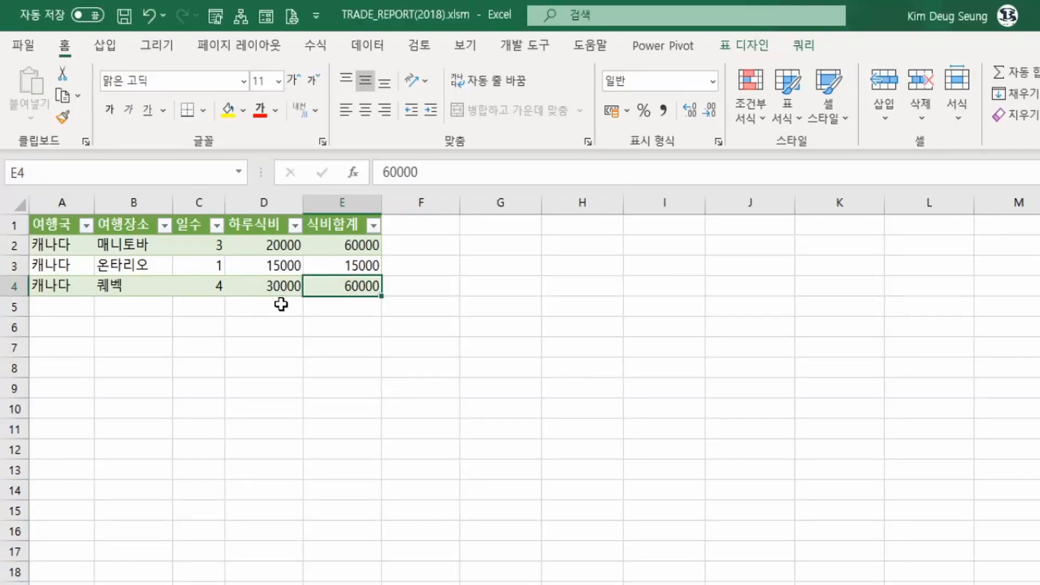
pyautogui.click(231, 253)
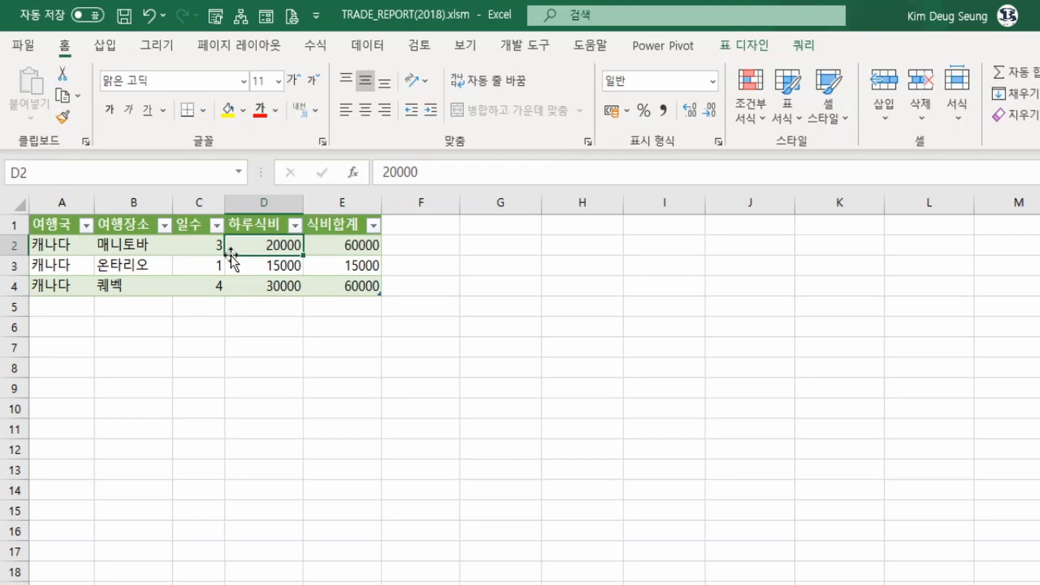
pyautogui.rightClick(213, 250)
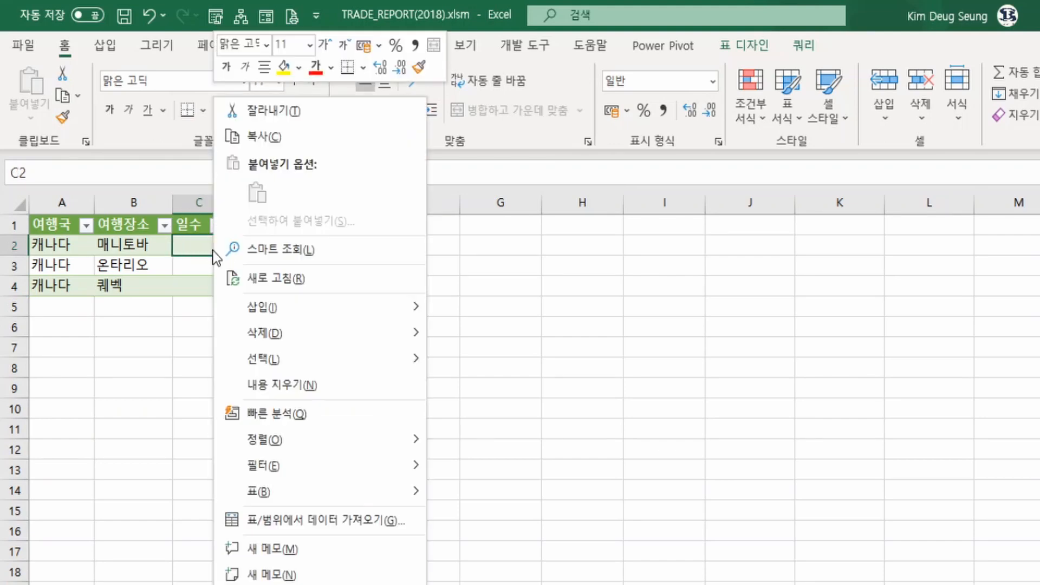
pyautogui.click(281, 275)
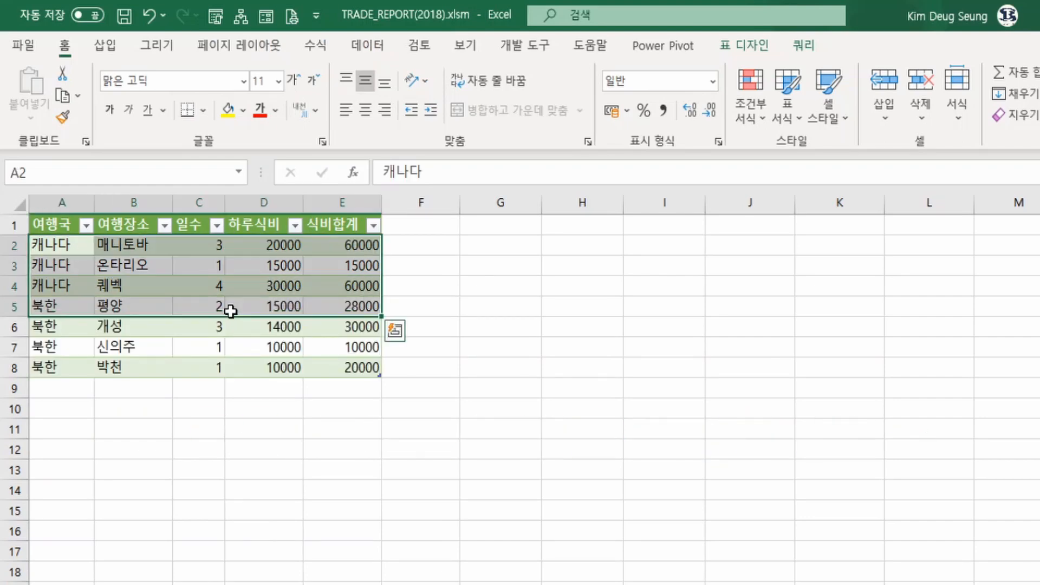
pyautogui.click(305, 340)
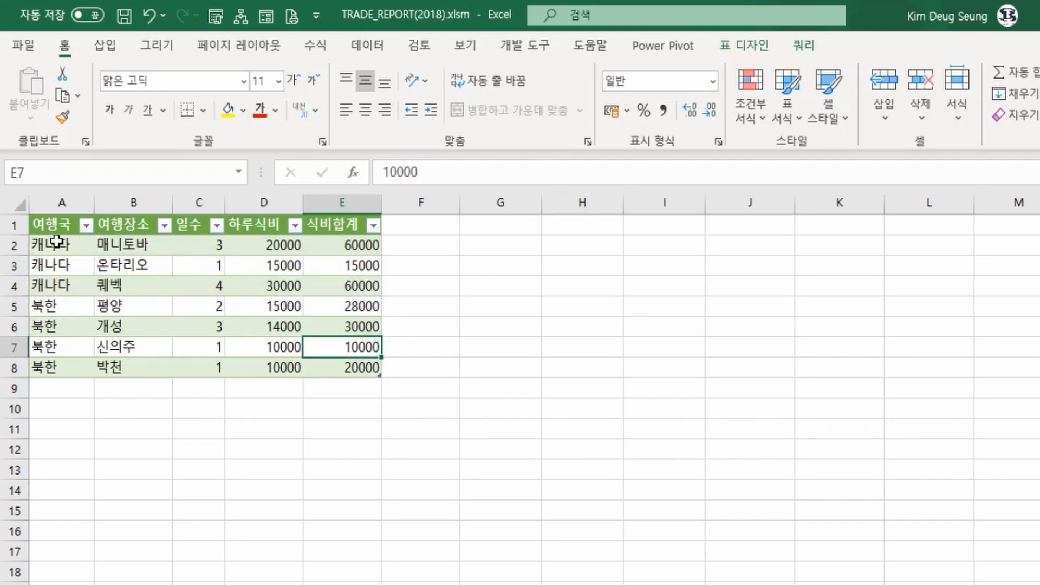
pyautogui.moveTo(54, 245); pyautogui.dragTo(340, 366)
# Switch to File Explorer and copy 기타.xlsx and 미국.xlsx from the 원본\국가 folder into the DEMO_DATA folder
pyautogui.click(434, 584)
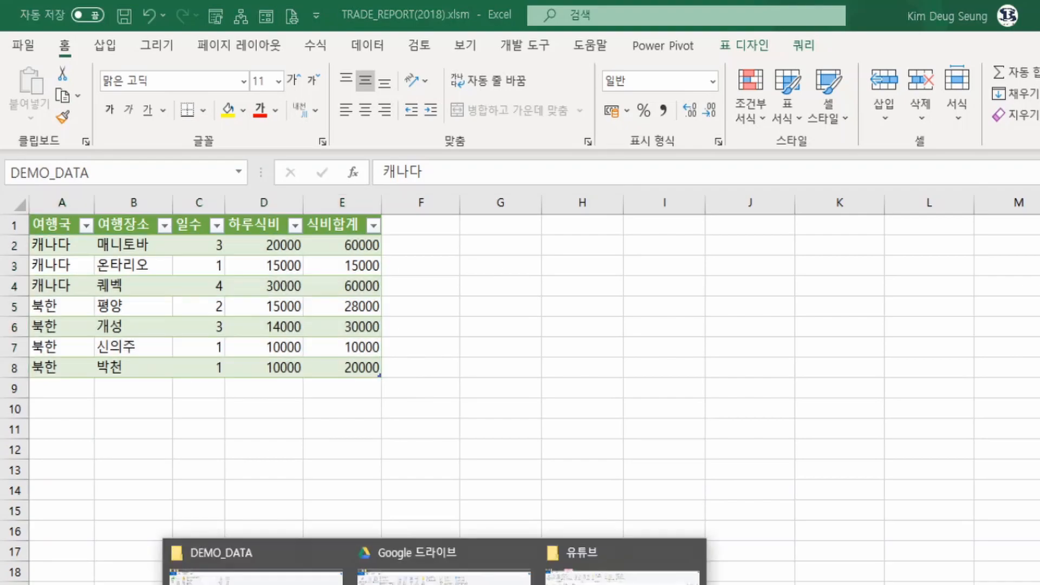
pyautogui.click(255, 563)
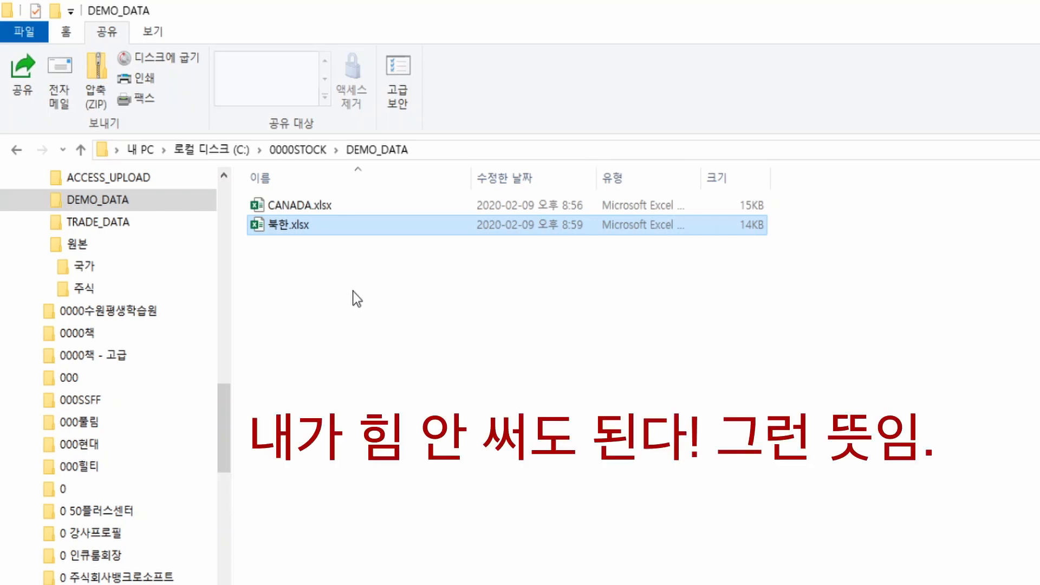
pyautogui.click(82, 268)
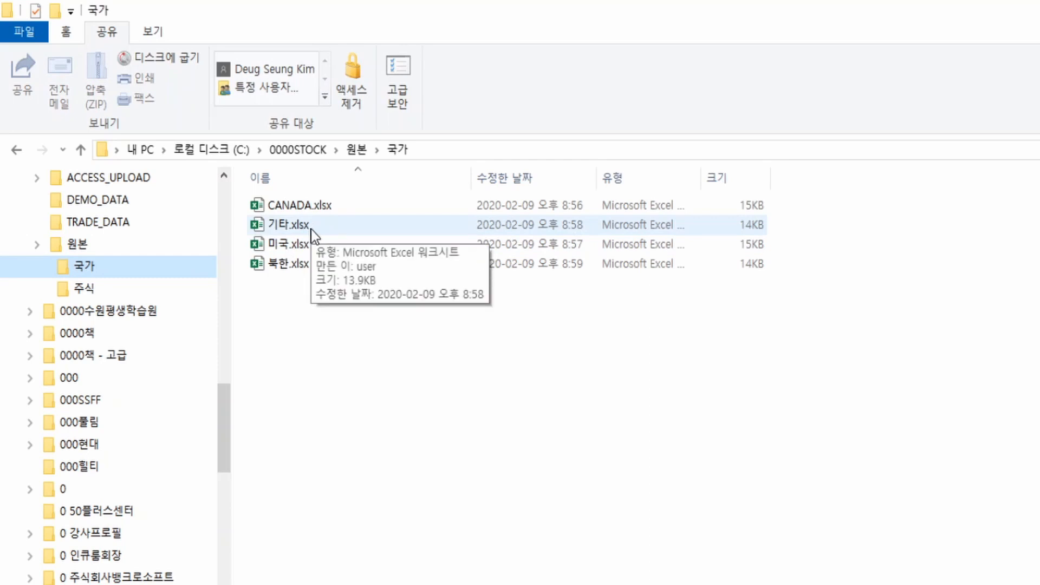
pyautogui.doubleClick(320, 207)
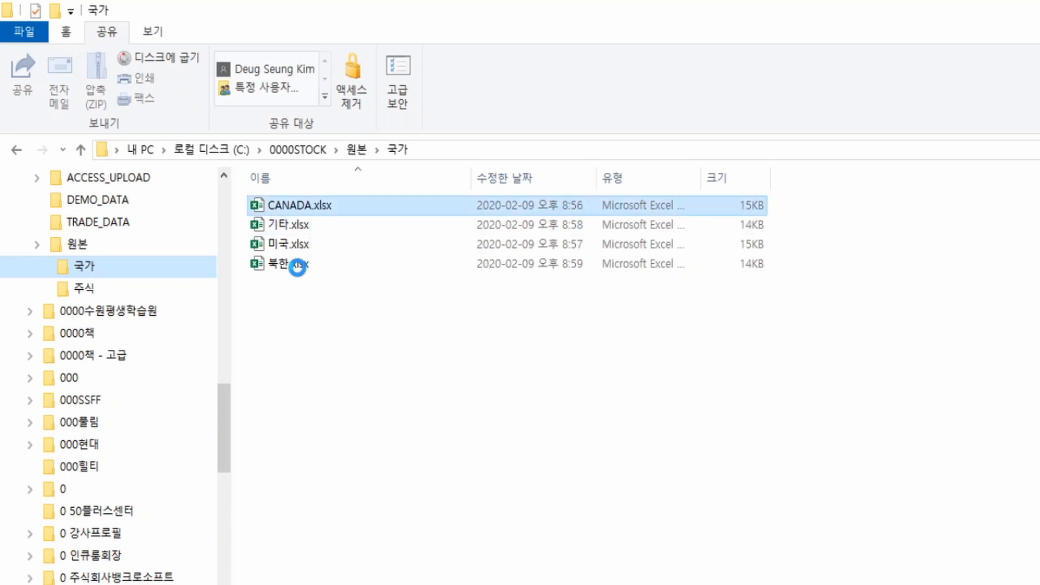
pyautogui.click(296, 225)
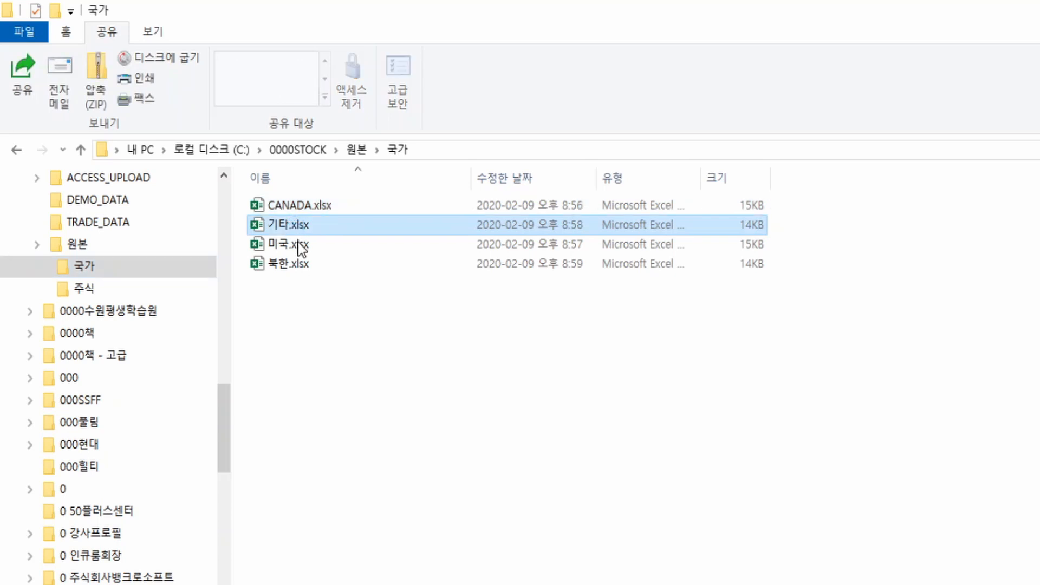
pyautogui.keyDown('ctrl'); pyautogui.click(300, 247); pyautogui.keyUp('ctrl')
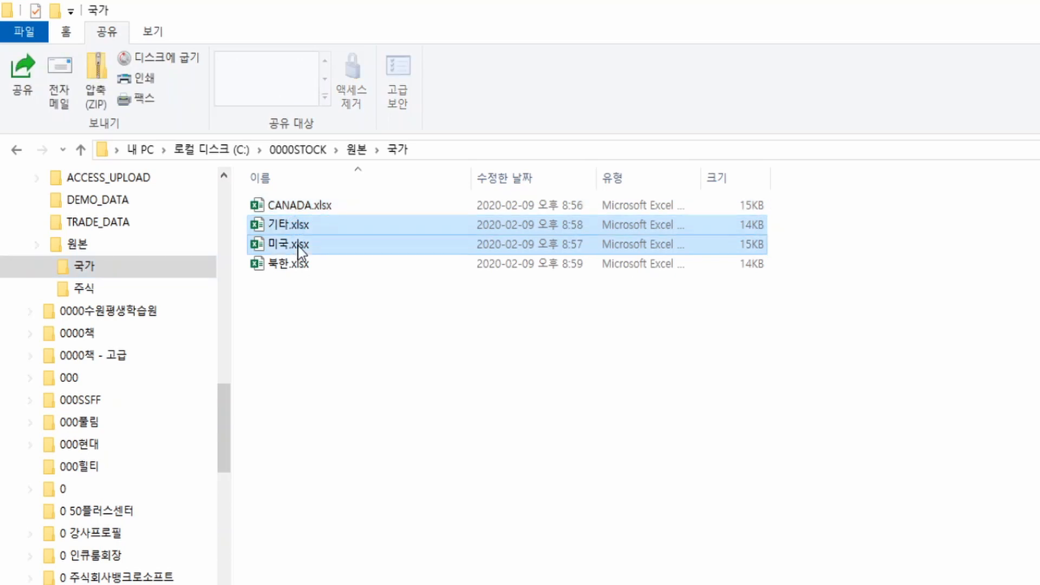
pyautogui.click(115, 204)
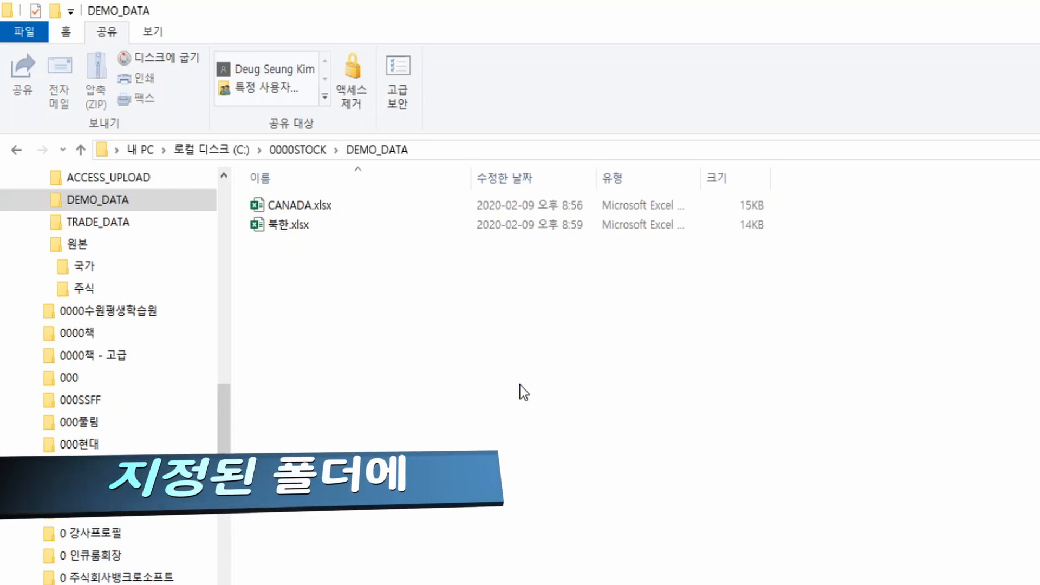
pyautogui.hotkey('ctrl', 'v')
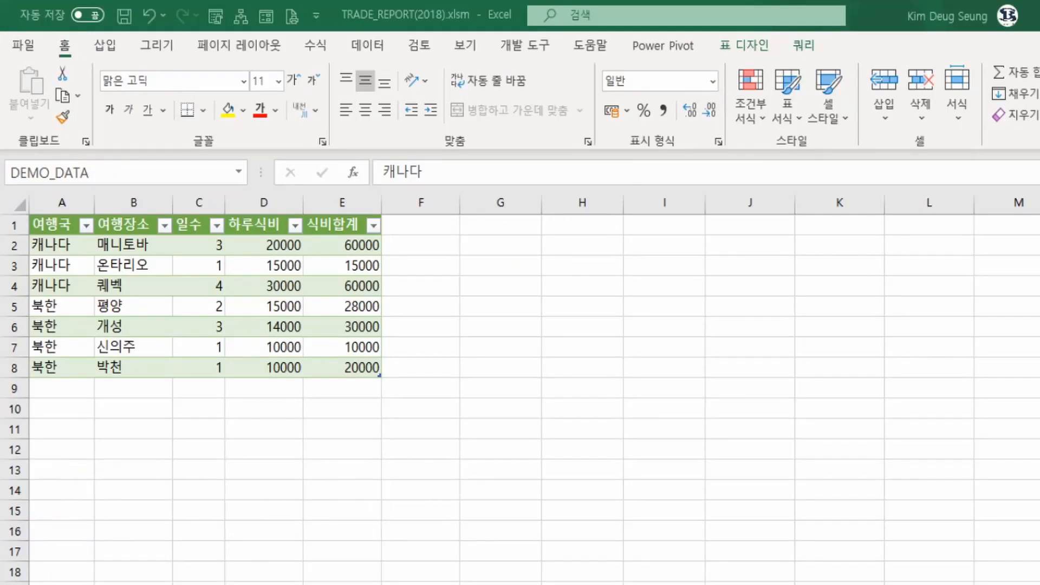
# Refresh the travel table in TRADE_REPORT(2018).xlsm to load the records from 기타.xlsx and 미국.xlsx
pyautogui.click(220, 271)
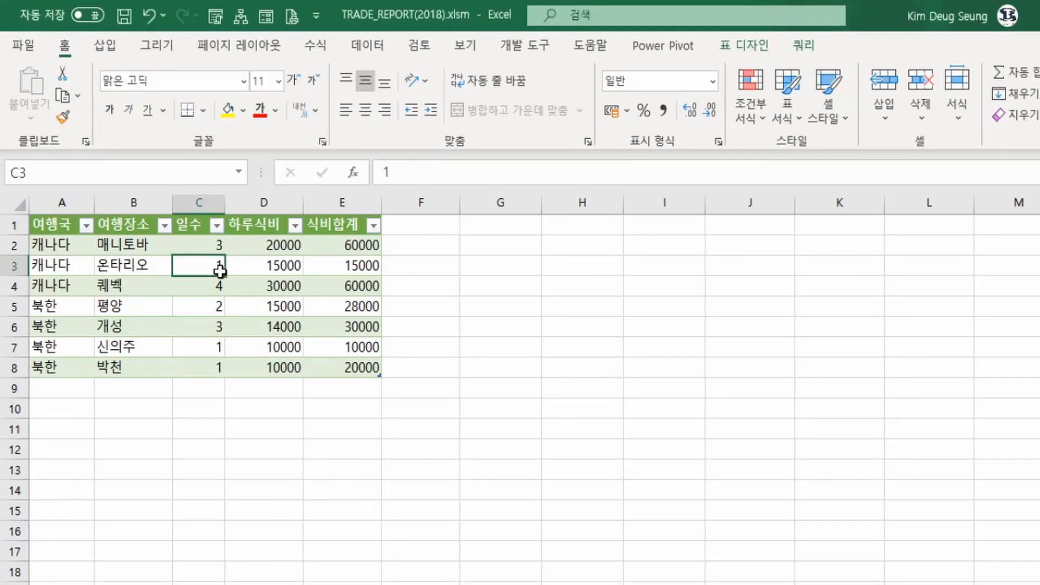
pyautogui.rightClick(220, 271)
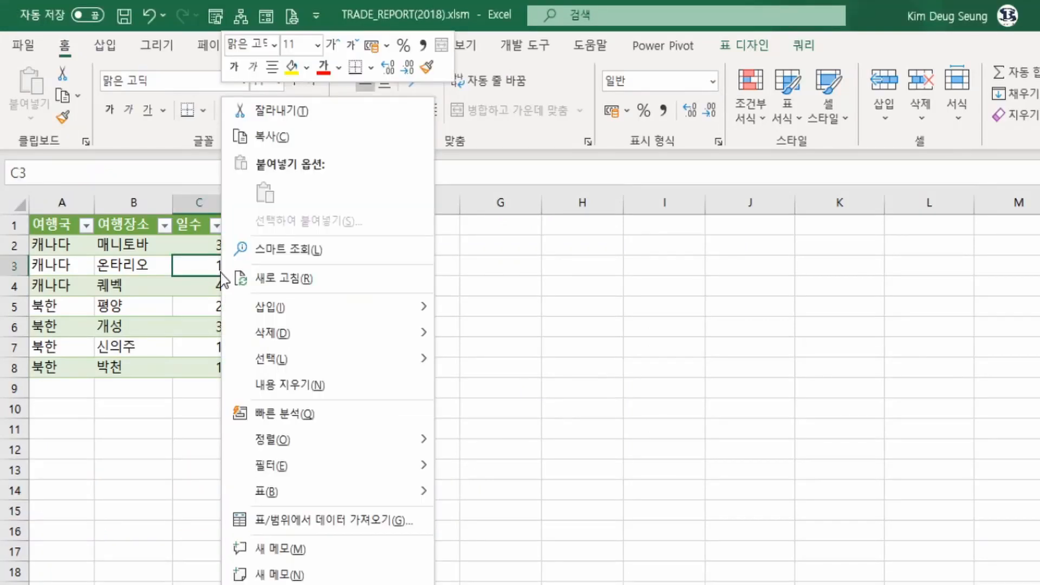
pyautogui.click(261, 281)
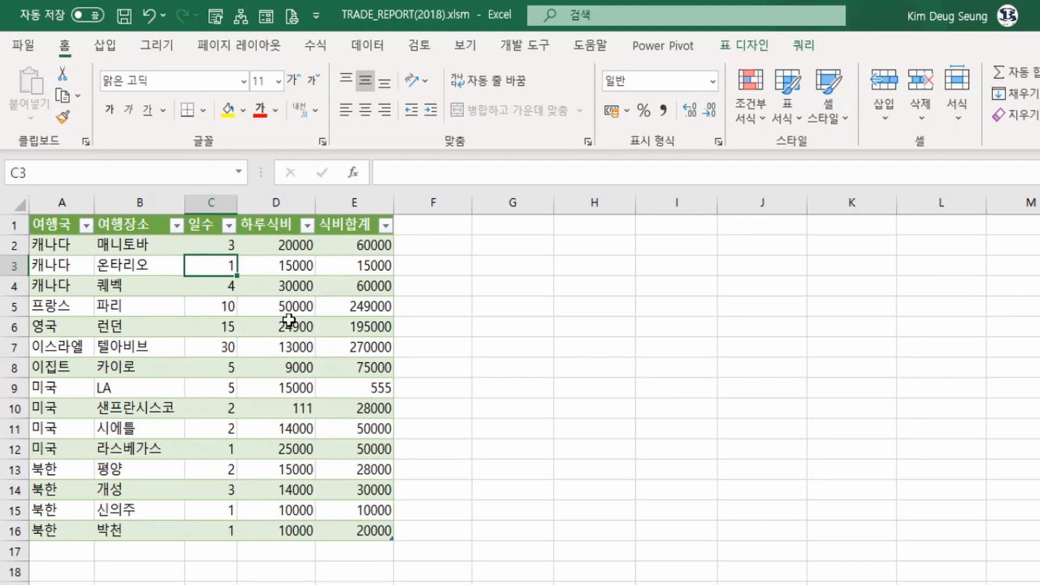
# Copy the travel records in A2:E16 as values only to H2, and clear the pasted cells
pyautogui.moveTo(55, 245); pyautogui.dragTo(336, 527)
pyautogui.hotkey('ctrl', 'c')
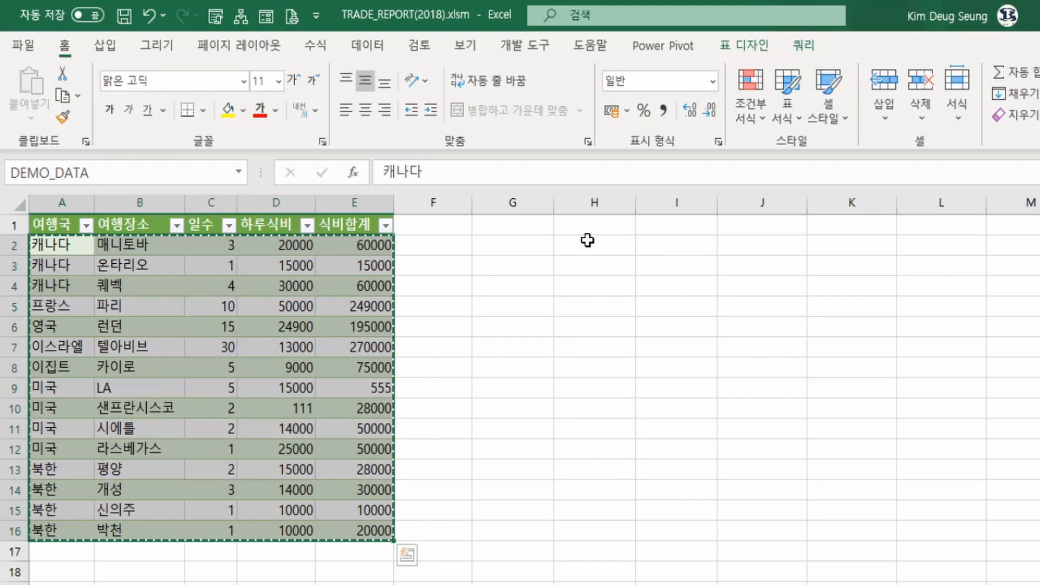
pyautogui.click(587, 240)
pyautogui.rightClick(588, 240)
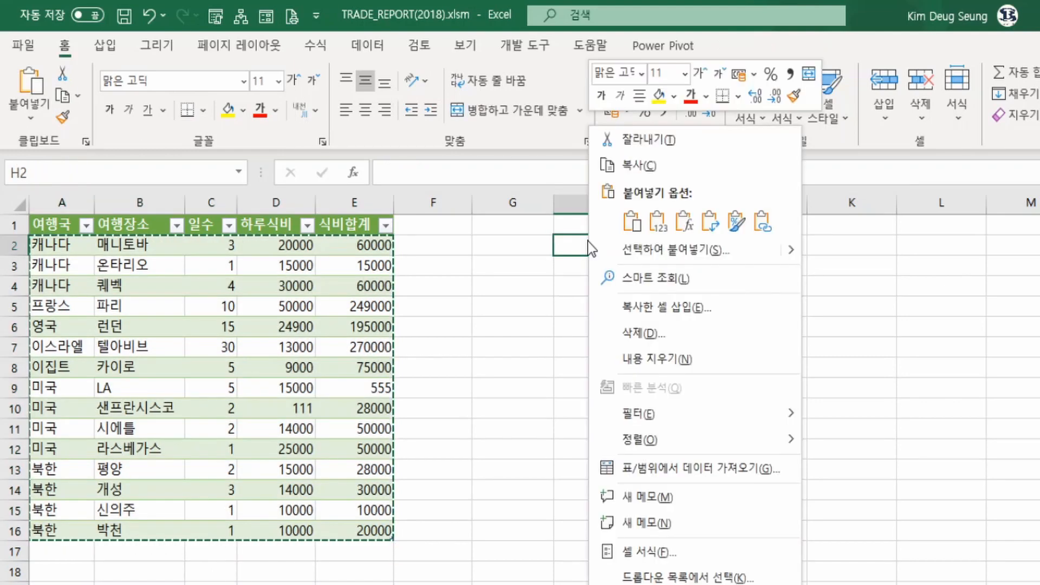
pyautogui.click(658, 223)
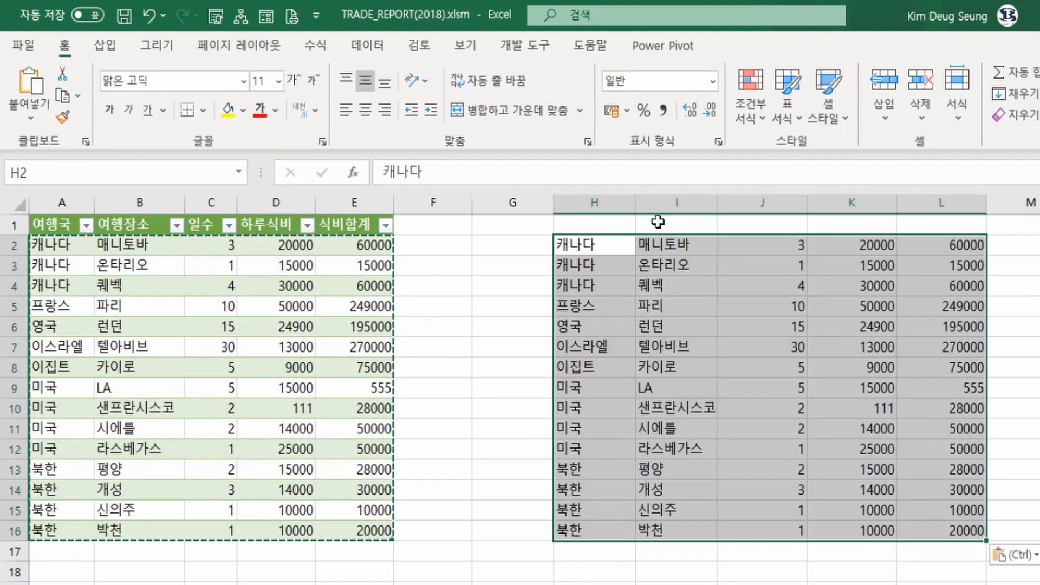
pyautogui.press('Delete')
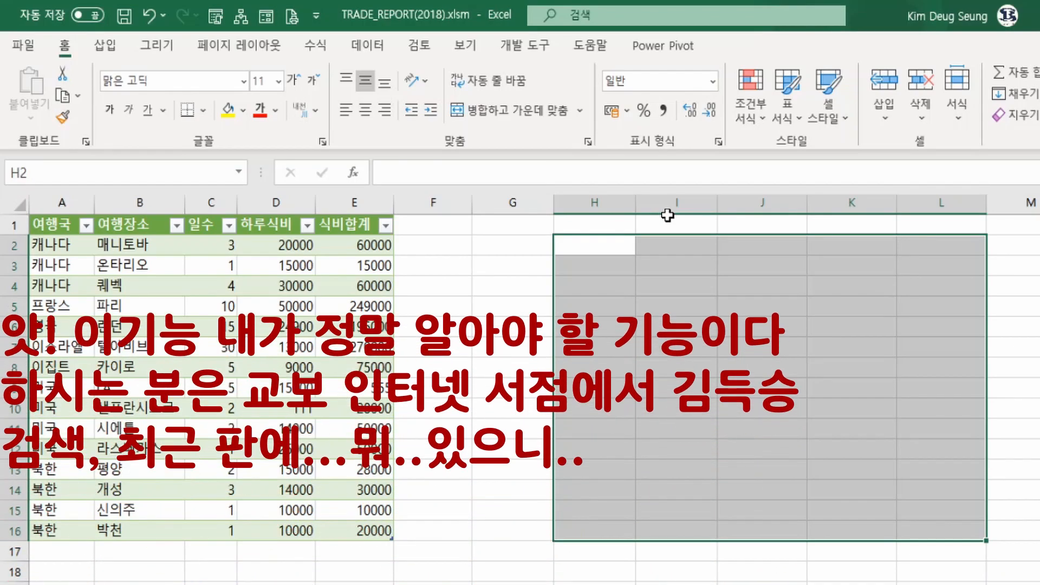
# Open the DEMO_DATA query's properties from the travel table, and review its definition and refresh options
pyautogui.click(277, 327)
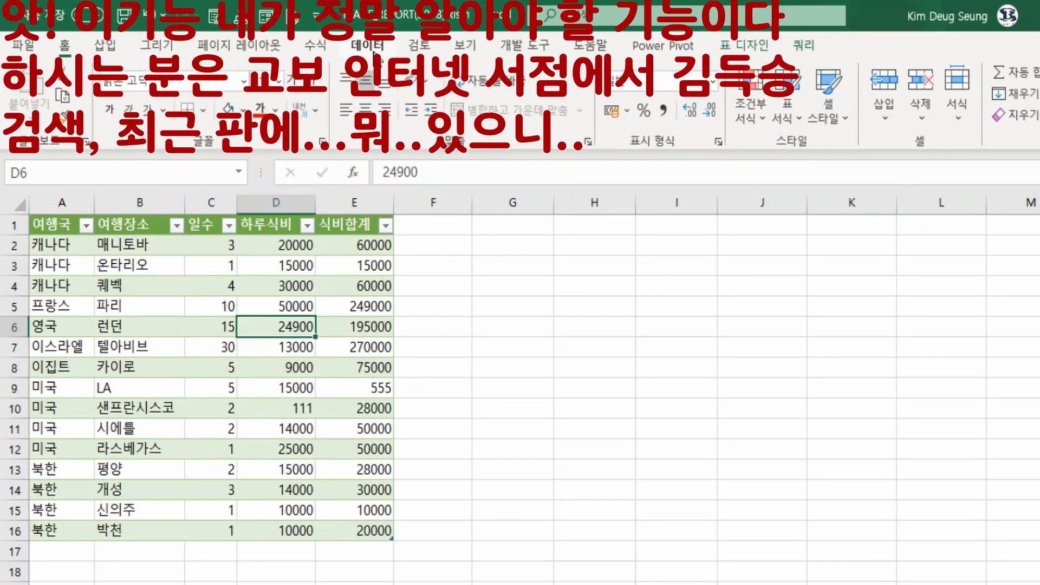
pyautogui.click(374, 53)
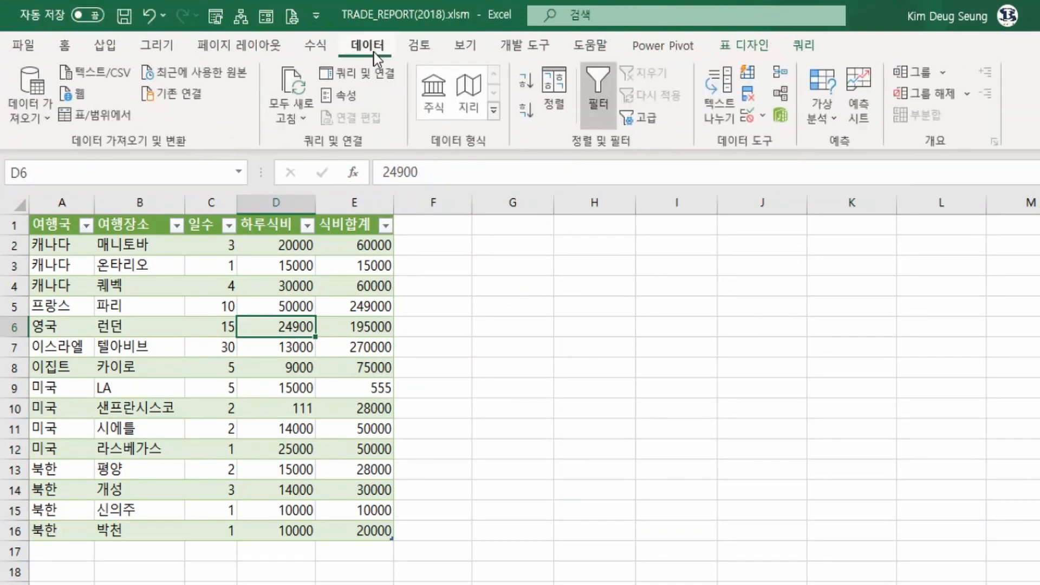
pyautogui.click(350, 100)
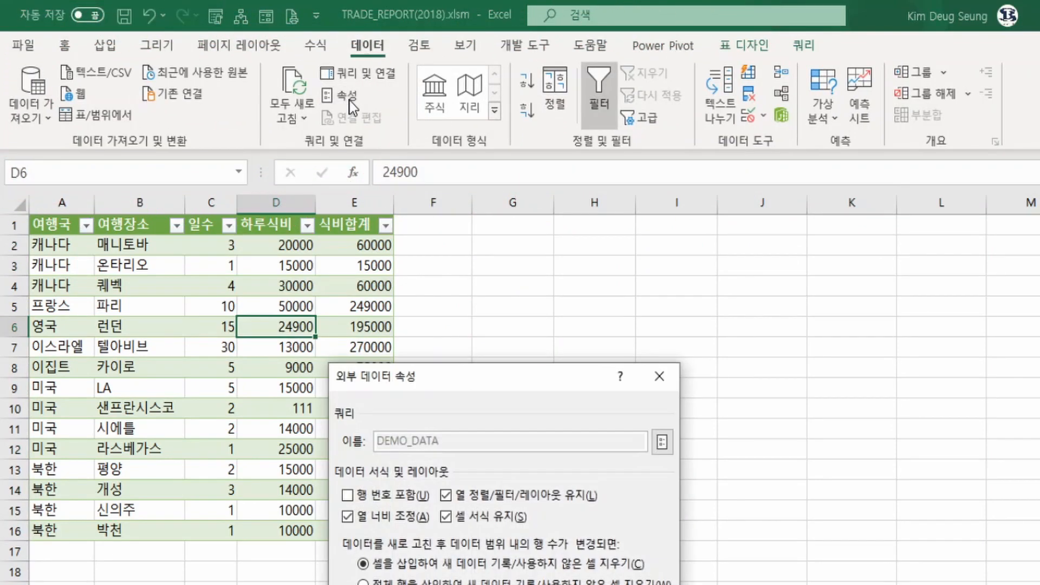
pyautogui.click(663, 442)
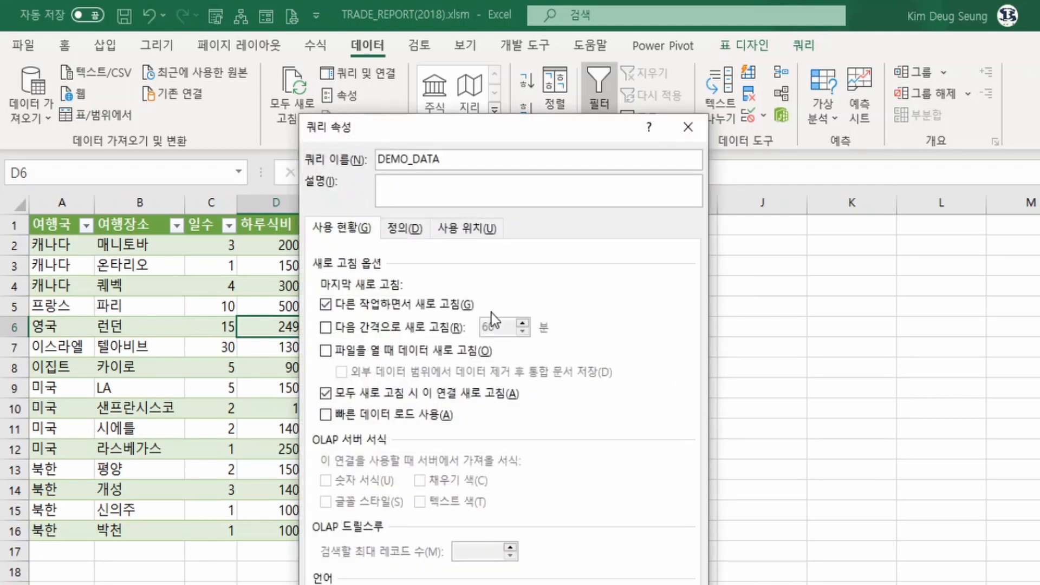
pyautogui.click(406, 230)
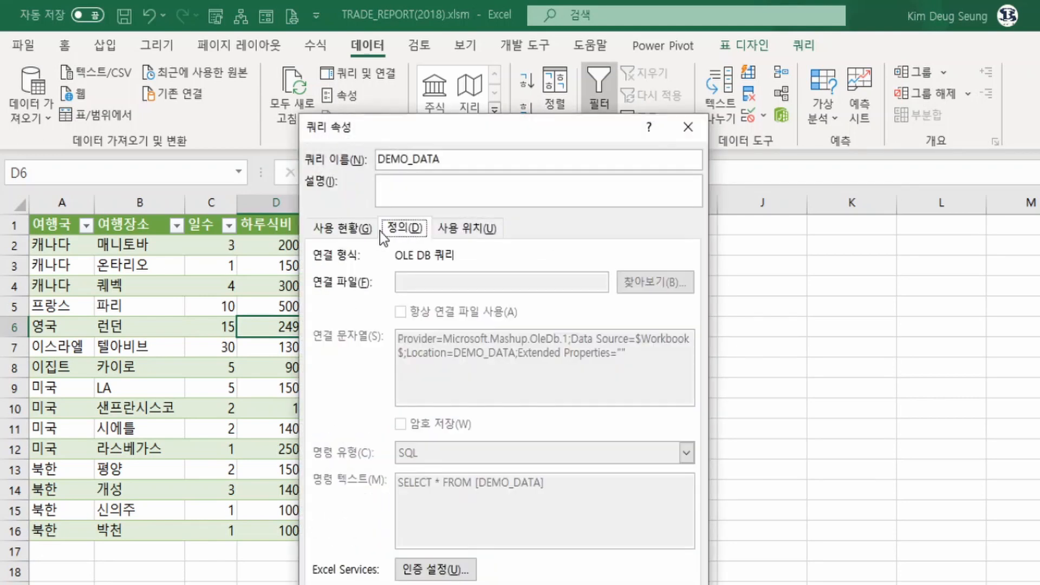
pyautogui.click(347, 231)
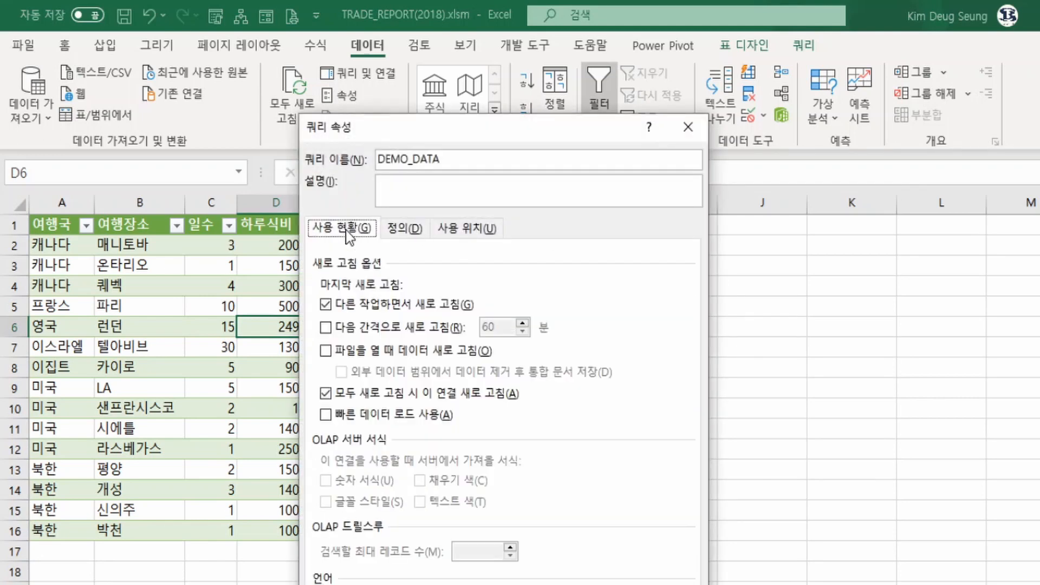
# Try a periodic refresh every 1 minute, reset it to 60 minutes, turn it off, and cancel the query and external data properties
pyautogui.click(327, 328)
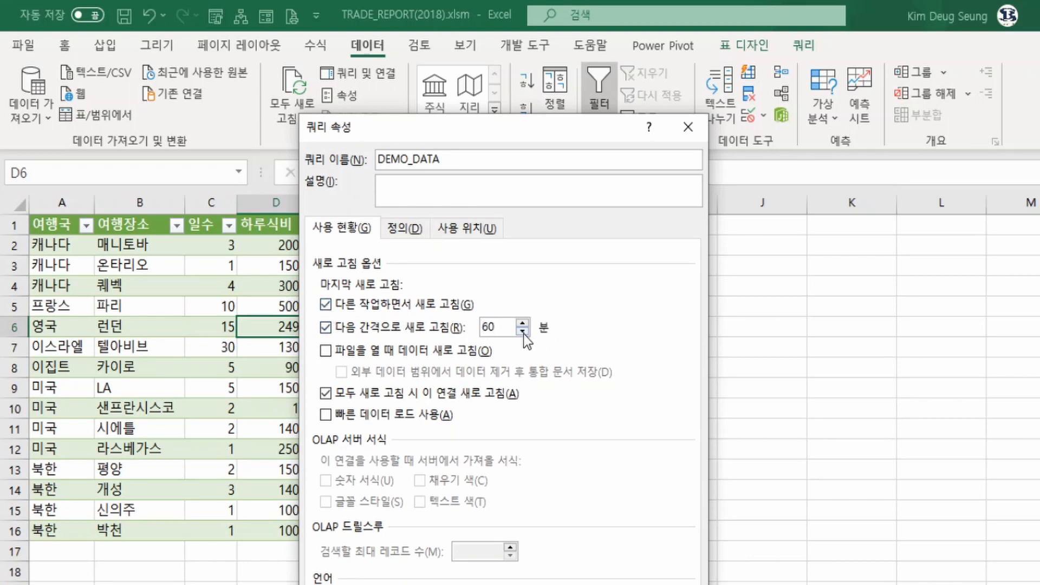
pyautogui.moveTo(510, 330); pyautogui.dragTo(459, 330)
pyautogui.write('1')
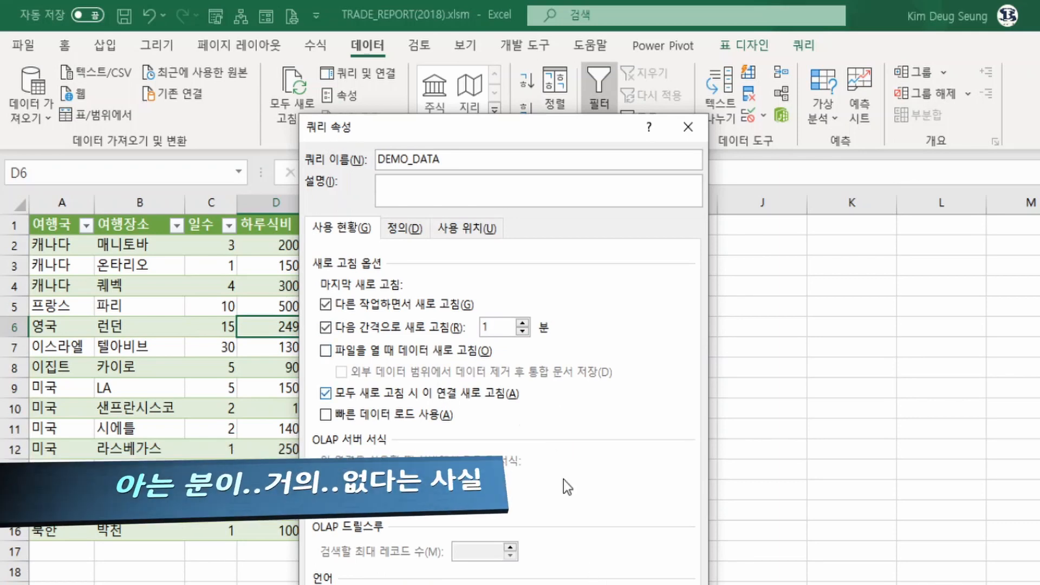
pyautogui.moveTo(494, 327); pyautogui.dragTo(476, 328)
pyautogui.write('60')
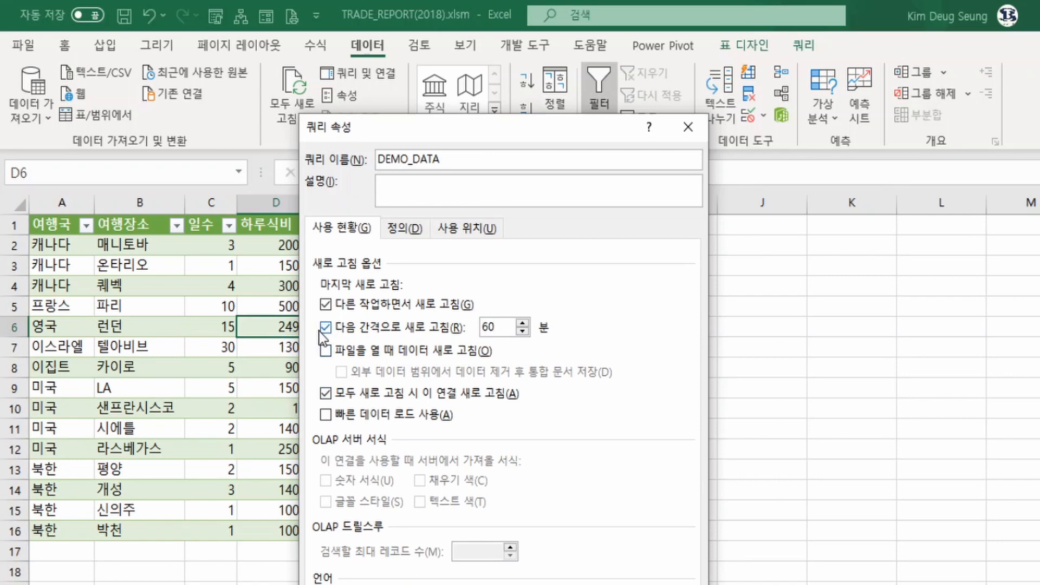
pyautogui.click(324, 329)
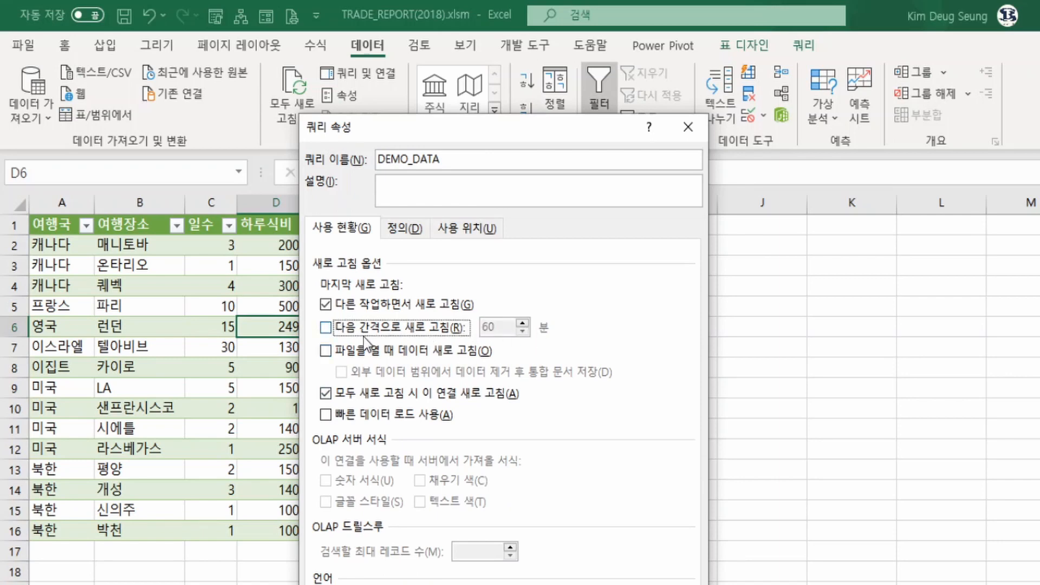
pyautogui.press('Escape')
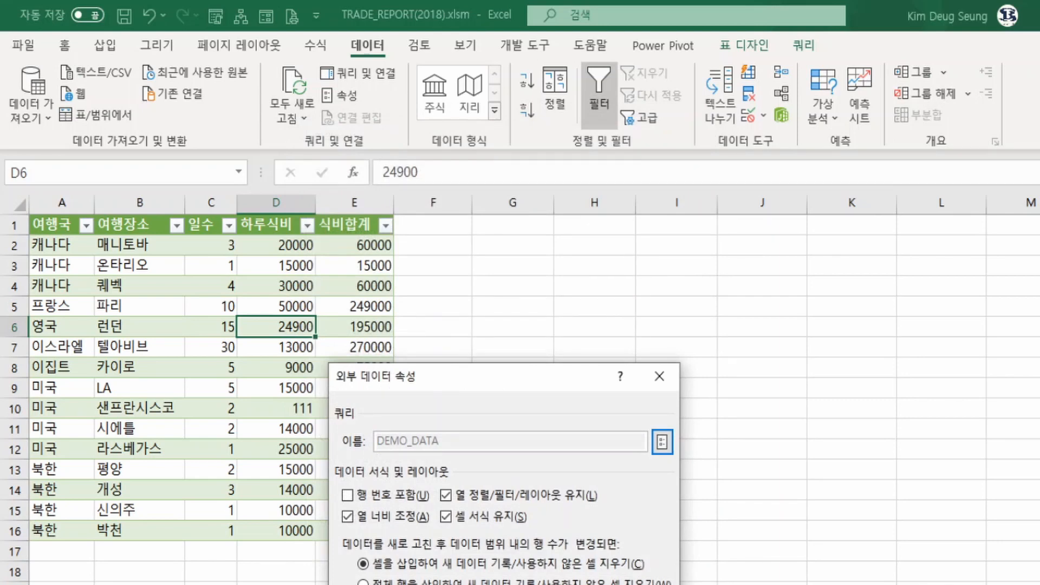
pyautogui.press('Escape')
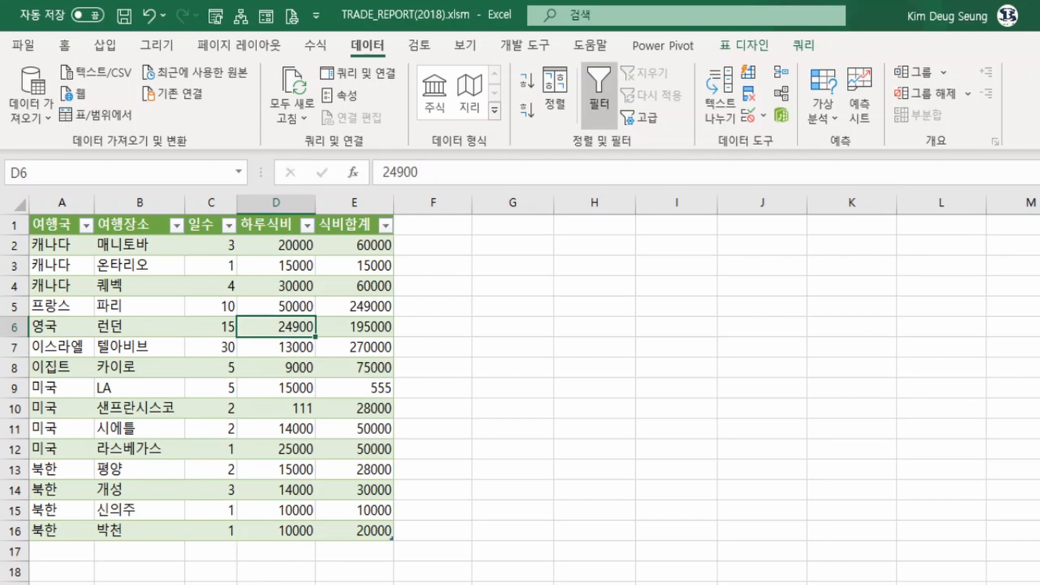
# Switch to the worksheet with the Source_Name and TRADE_MONTH headers, and check the trade table's empty row 2
pyautogui.click(236, 584)
pyautogui.click(210, 468)
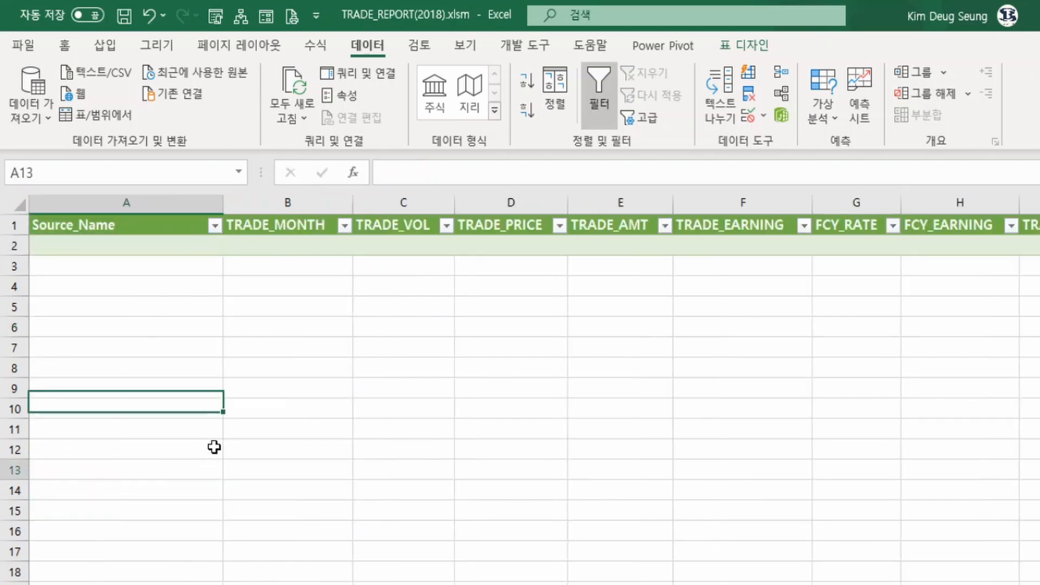
pyautogui.click(181, 245)
pyautogui.click(440, 239)
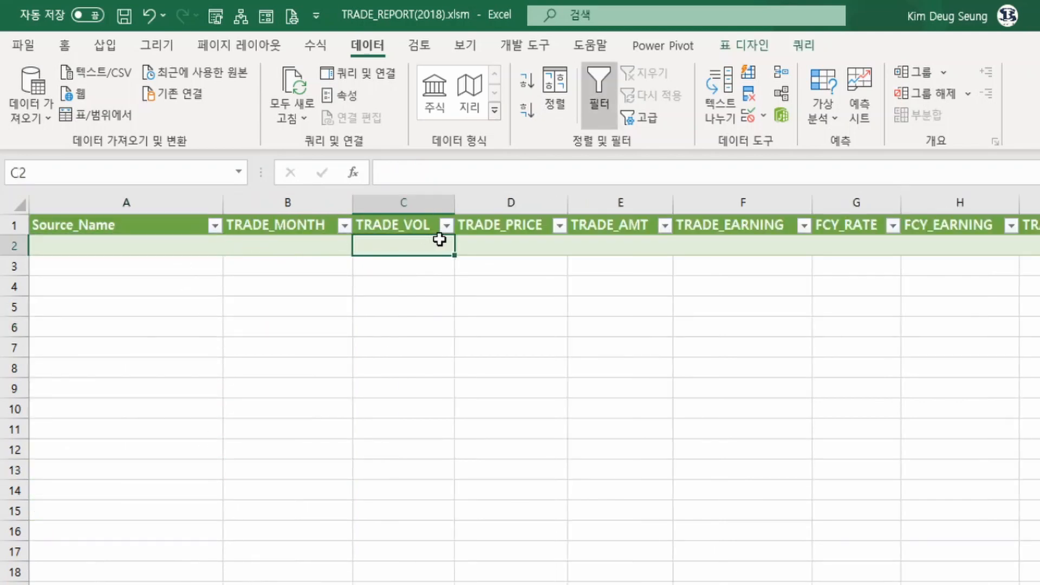
pyautogui.click(486, 238)
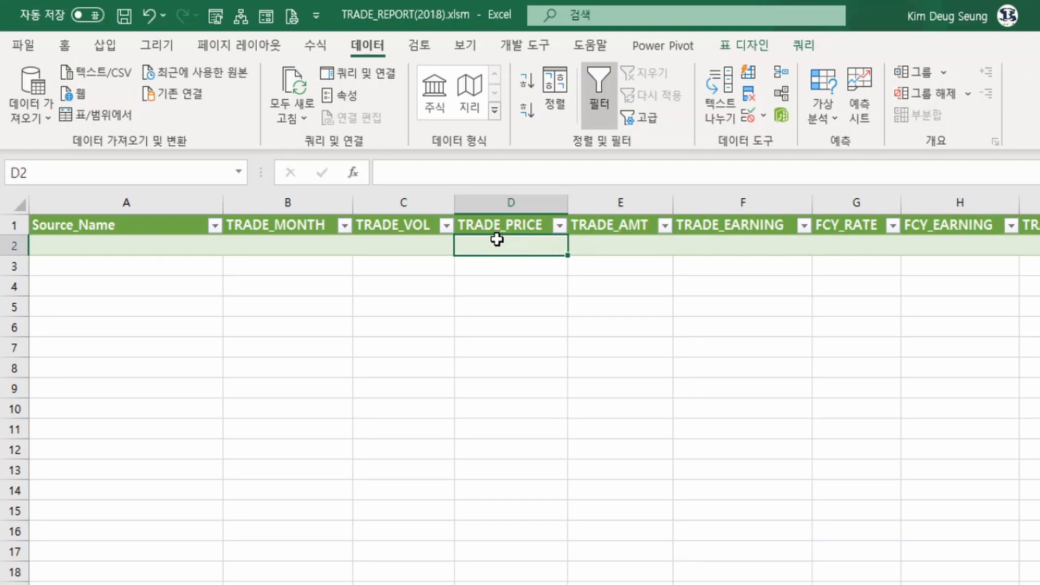
# Switch to File Explorer and open the 원본\주식 folder
pyautogui.click(435, 584)
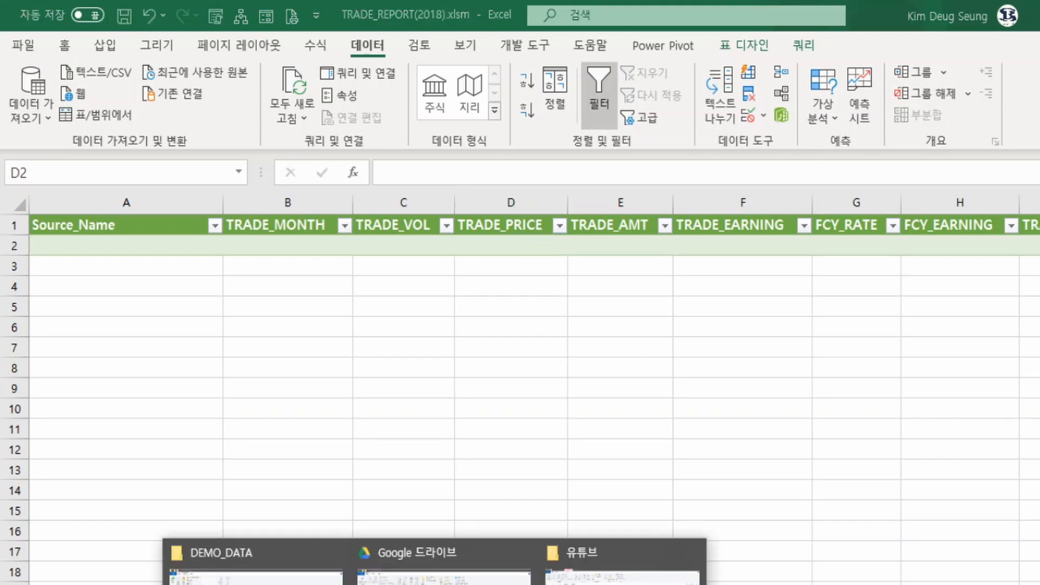
pyautogui.click(307, 574)
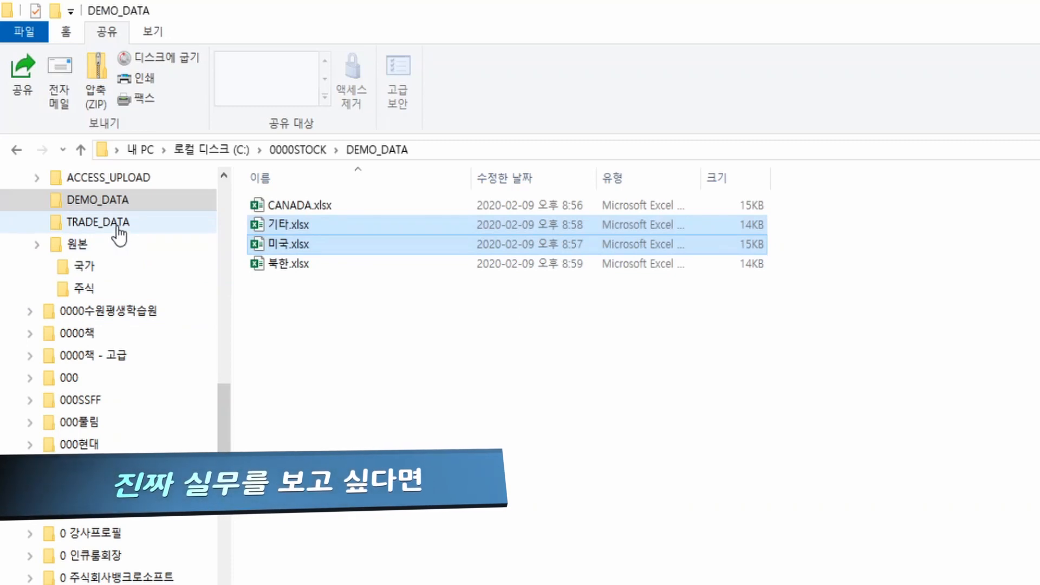
pyautogui.click(88, 293)
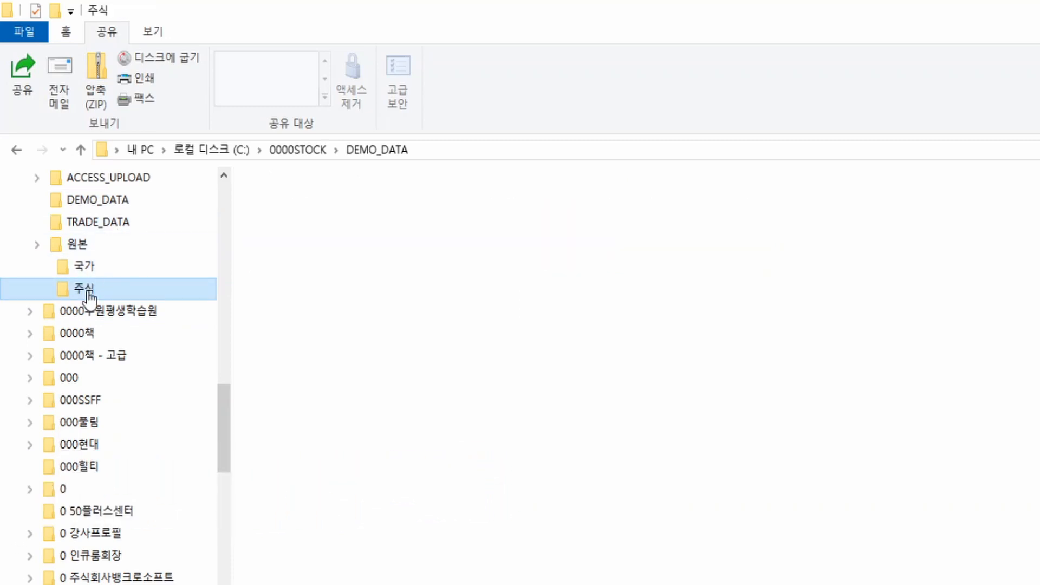